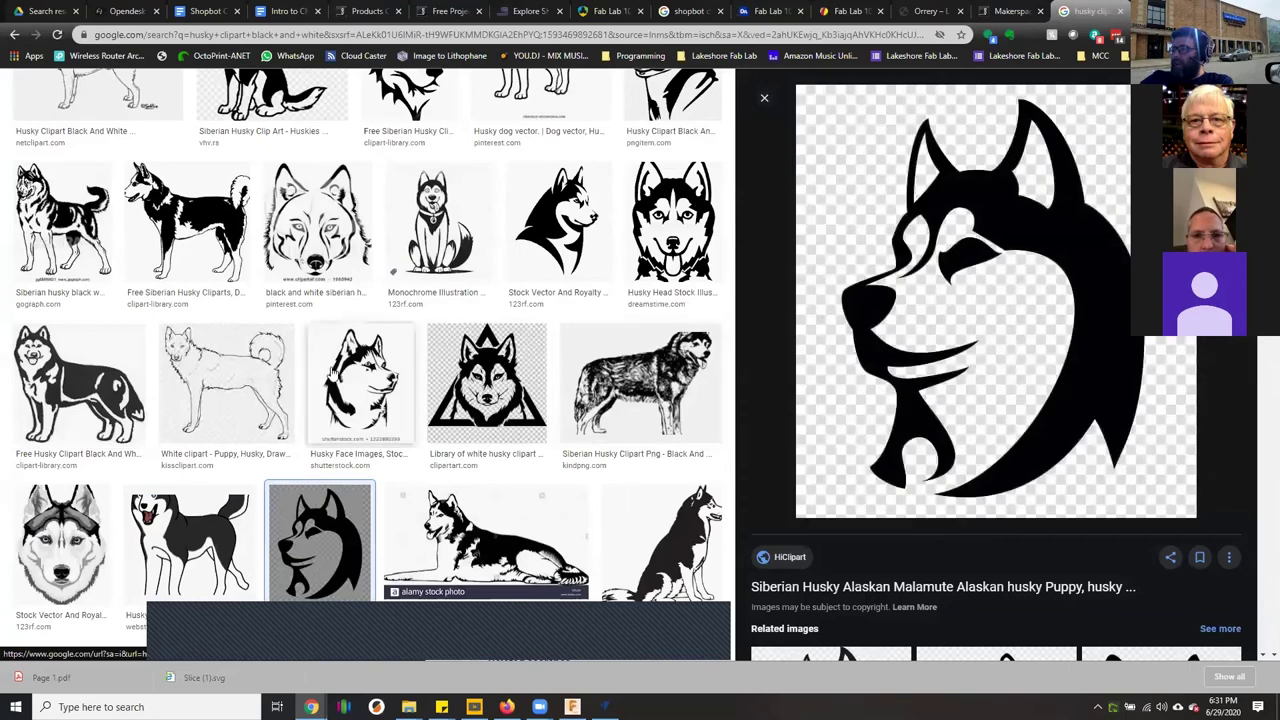
Pick the black-and-white side-view husky head from 123RF in the image results and save it as a JPEG in Downloads
{"action": "scroll", "coordinate": [560, 440], "scroll_direction": "down", "scroll_amount": 1}
{"action": "scroll", "coordinate": [530, 390], "scroll_direction": "up", "scroll_amount": 3}
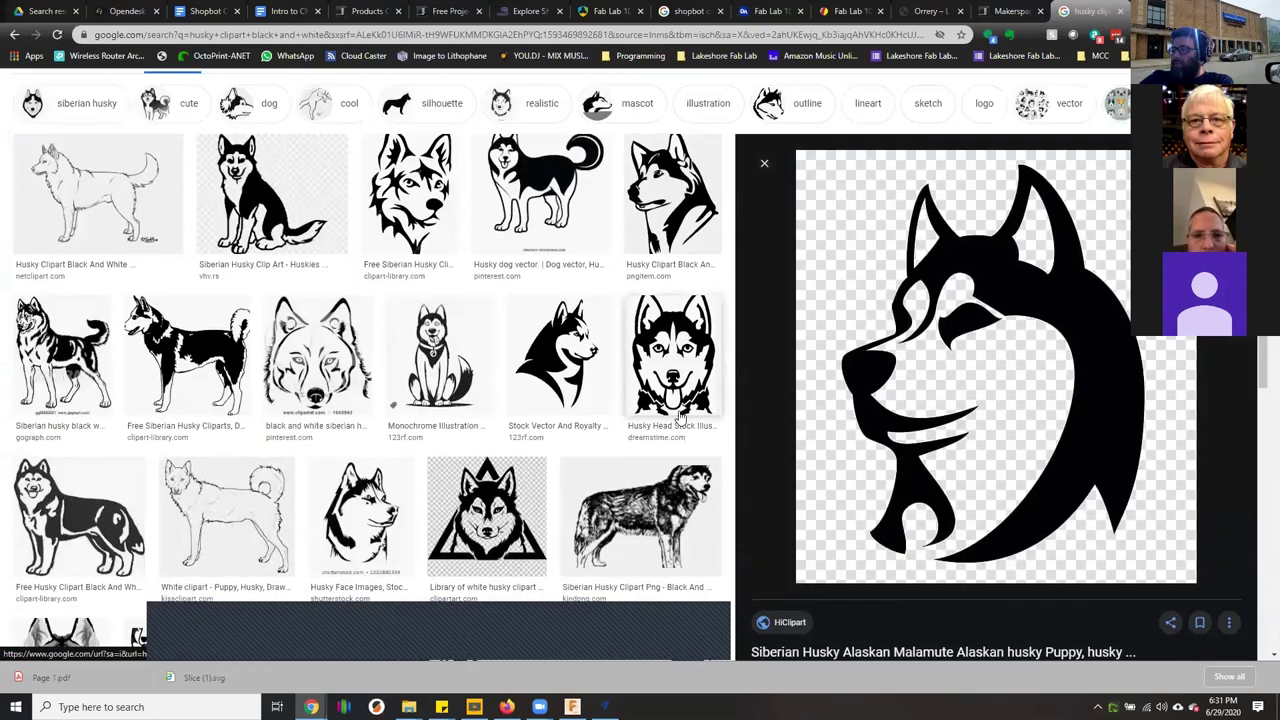
{"action": "left_click", "coordinate": [520, 372]}
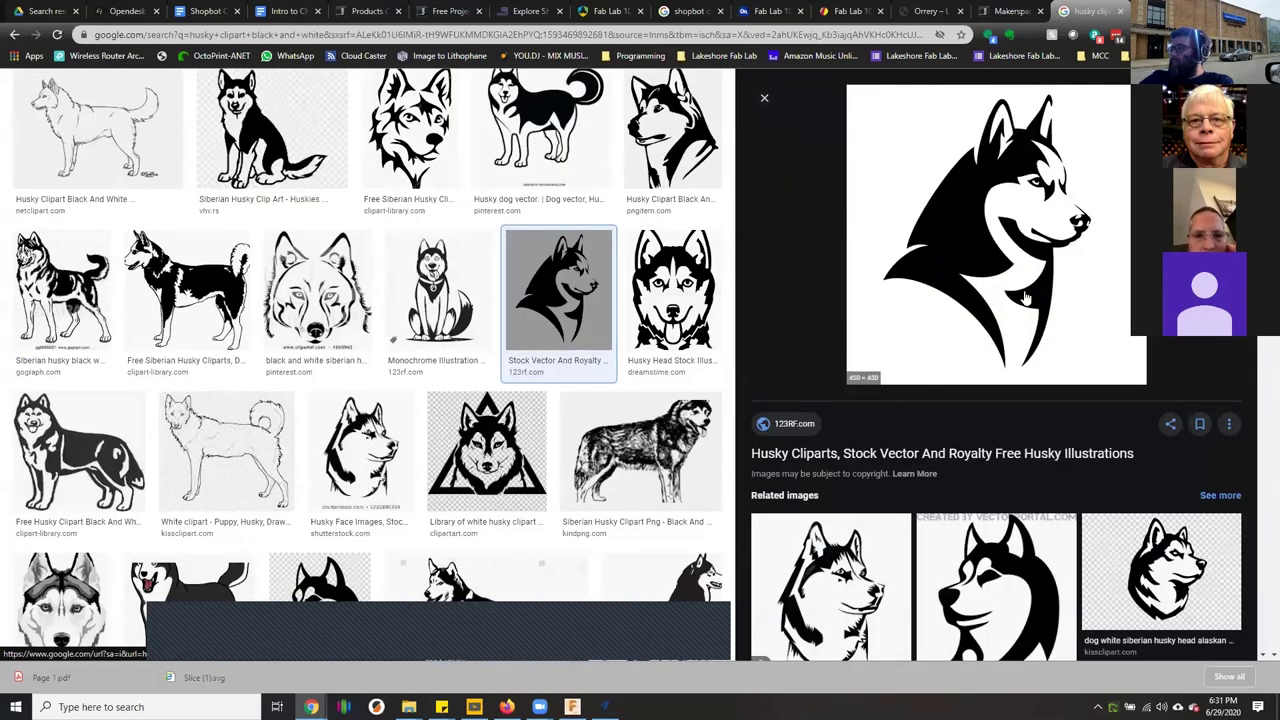
{"action": "scroll", "coordinate": [1020, 285], "scroll_direction": "up", "scroll_amount": 2}
{"action": "right_click", "coordinate": [966, 326]}
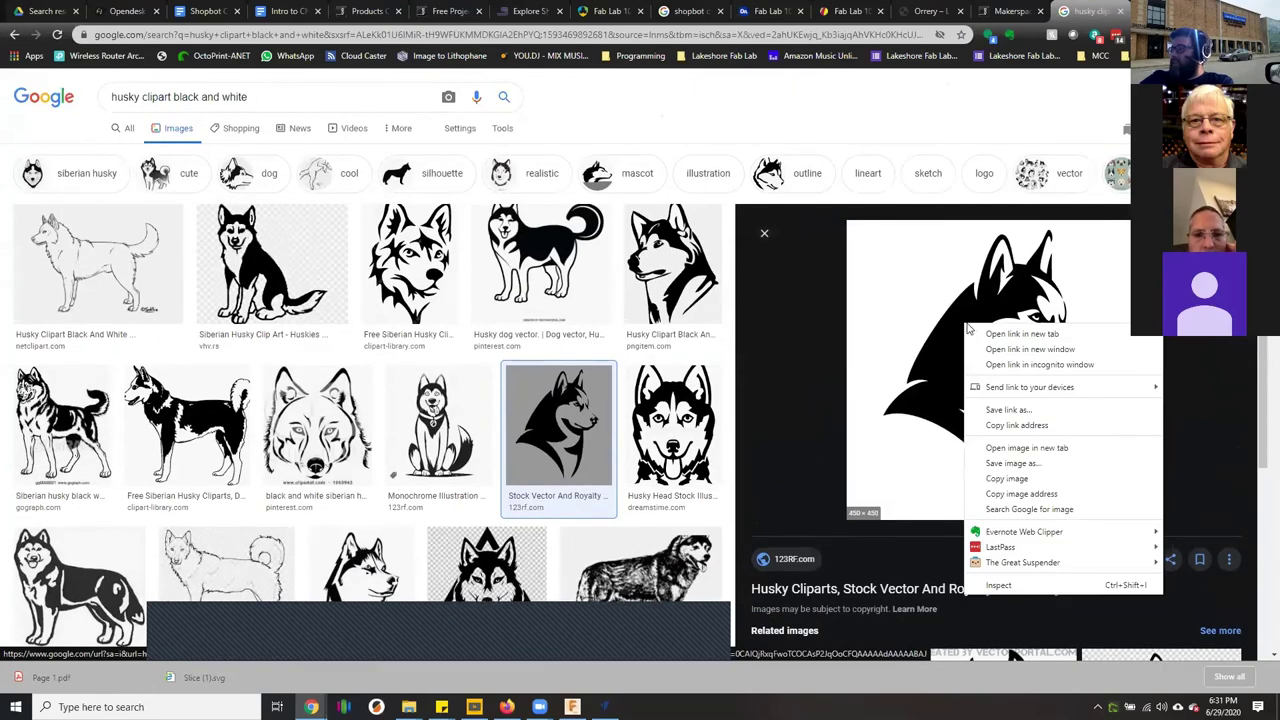
{"action": "left_click", "coordinate": [1012, 464]}
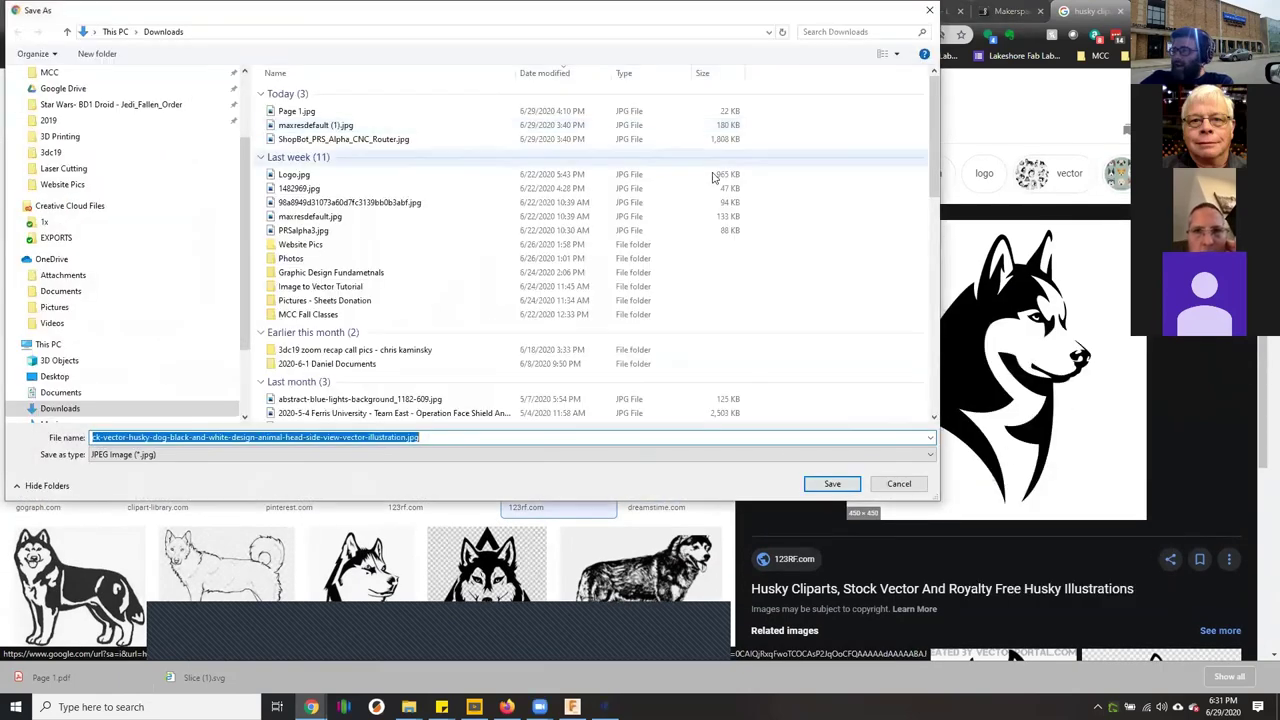
{"action": "left_click", "coordinate": [832, 483]}
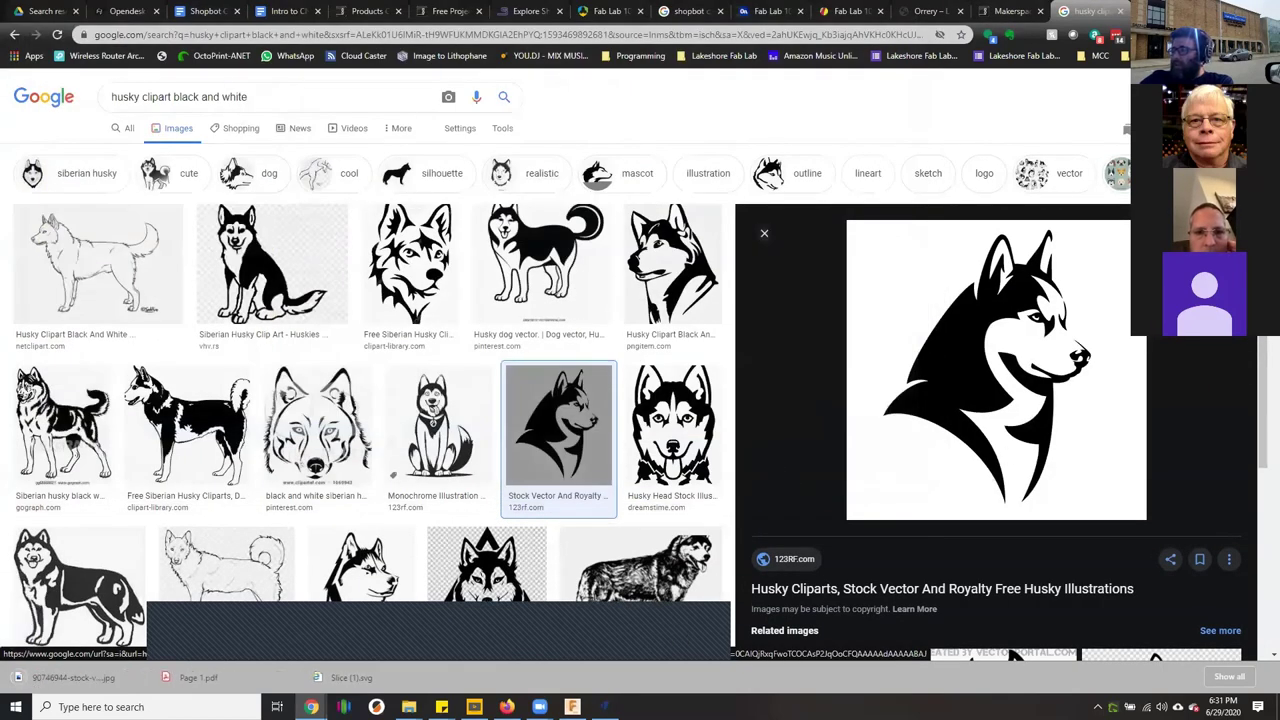
Switch to VCarve Pro and import the downloaded husky head JPEG into the drawing as a bitmap
{"action": "left_click", "coordinate": [604, 707]}
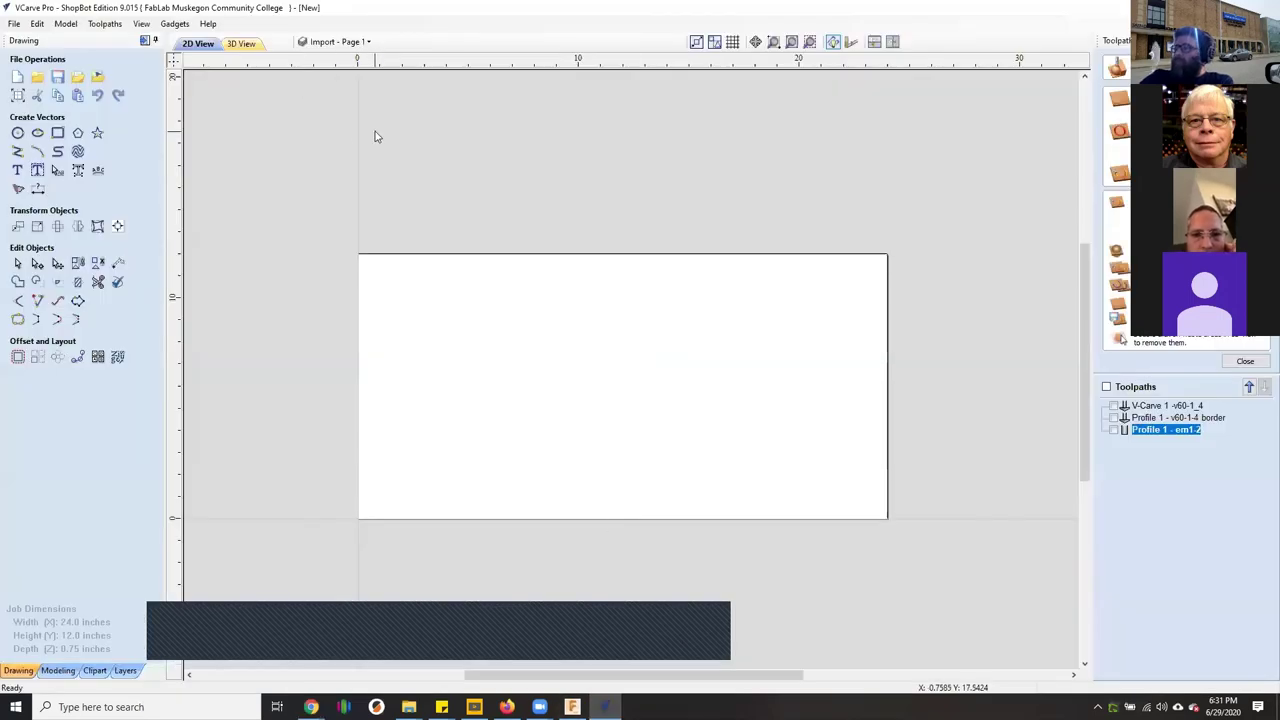
{"action": "left_click", "coordinate": [97, 77]}
{"action": "left_click", "coordinate": [660, 288]}
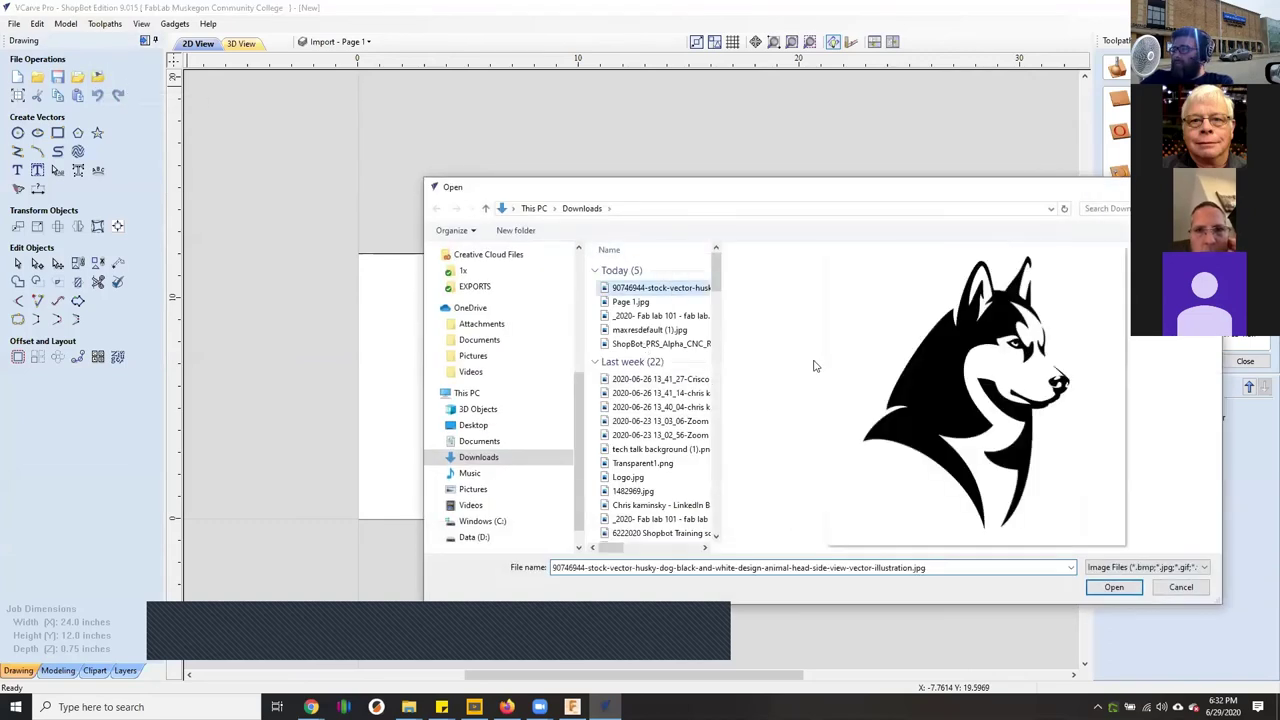
{"action": "left_click", "coordinate": [1113, 587]}
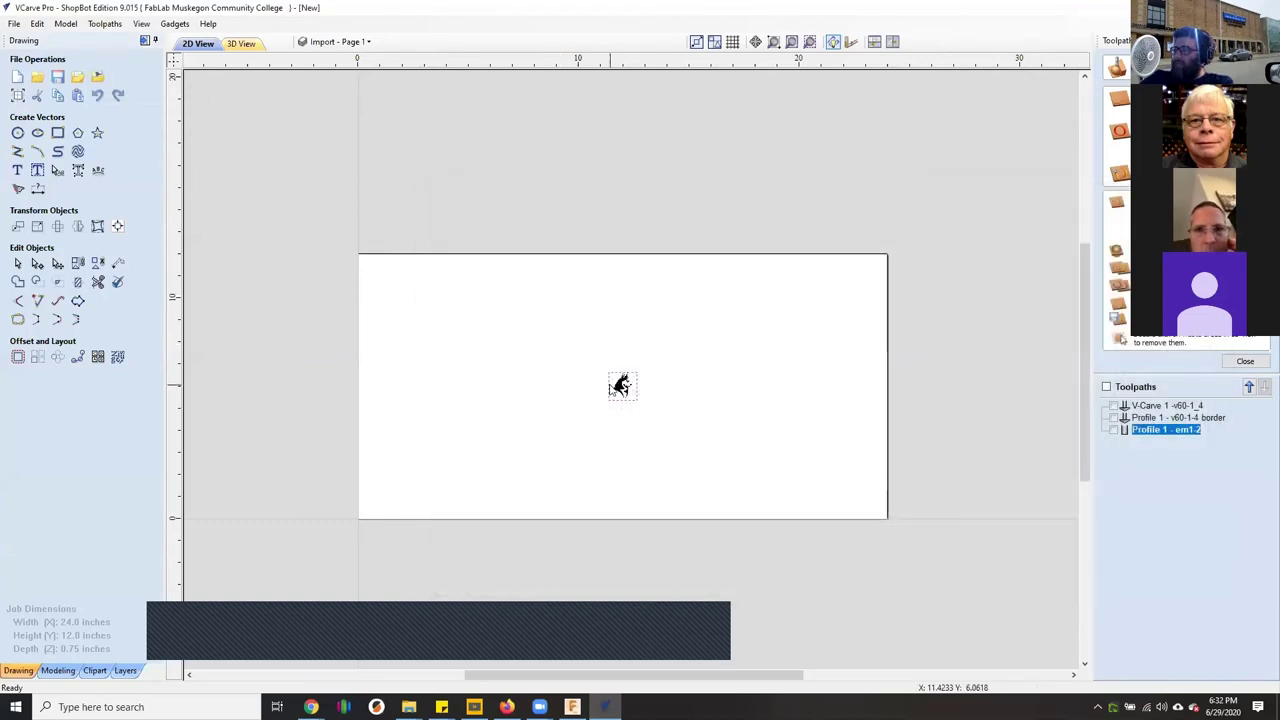
Select the husky bitmap and preview a Black / White bitmap trace of it with a 0.50 threshold
{"action": "scroll", "coordinate": [630, 384], "scroll_direction": "up", "scroll_amount": 3}
{"action": "left_click", "coordinate": [635, 387]}
{"action": "scroll", "coordinate": [643, 371], "scroll_direction": "up", "scroll_amount": 5}
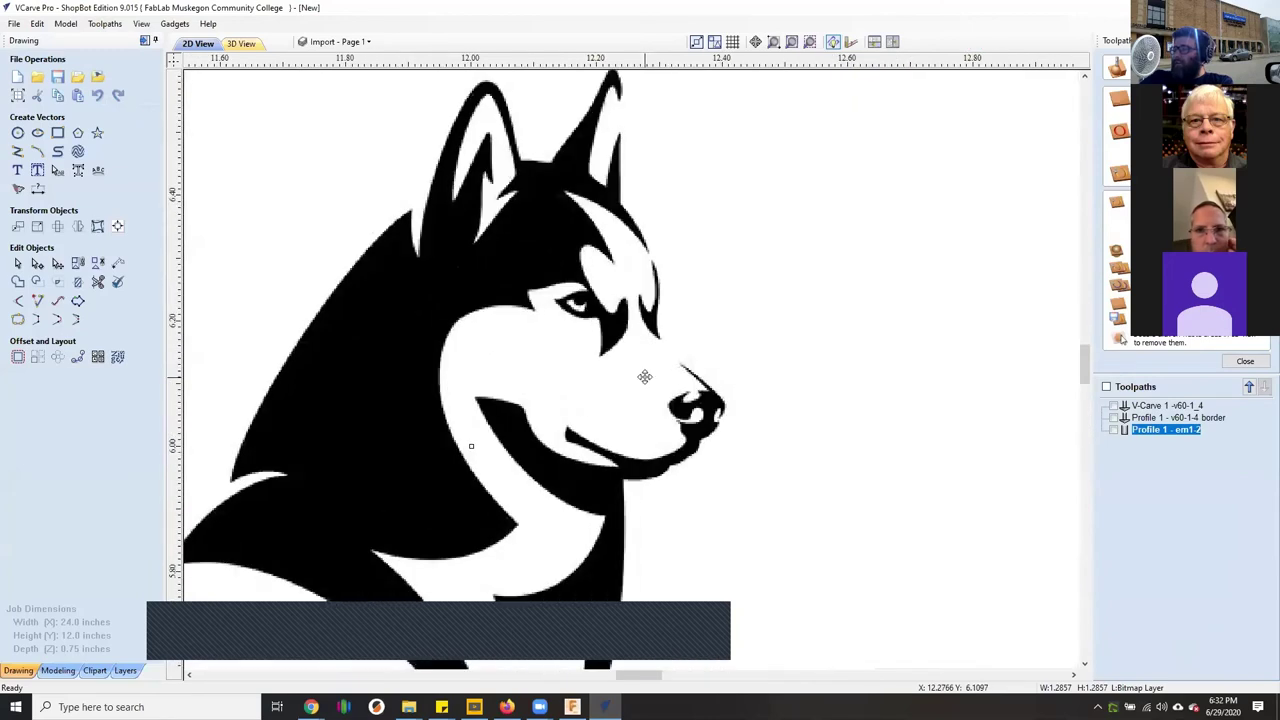
{"action": "scroll", "coordinate": [643, 371], "scroll_direction": "down", "scroll_amount": 1}
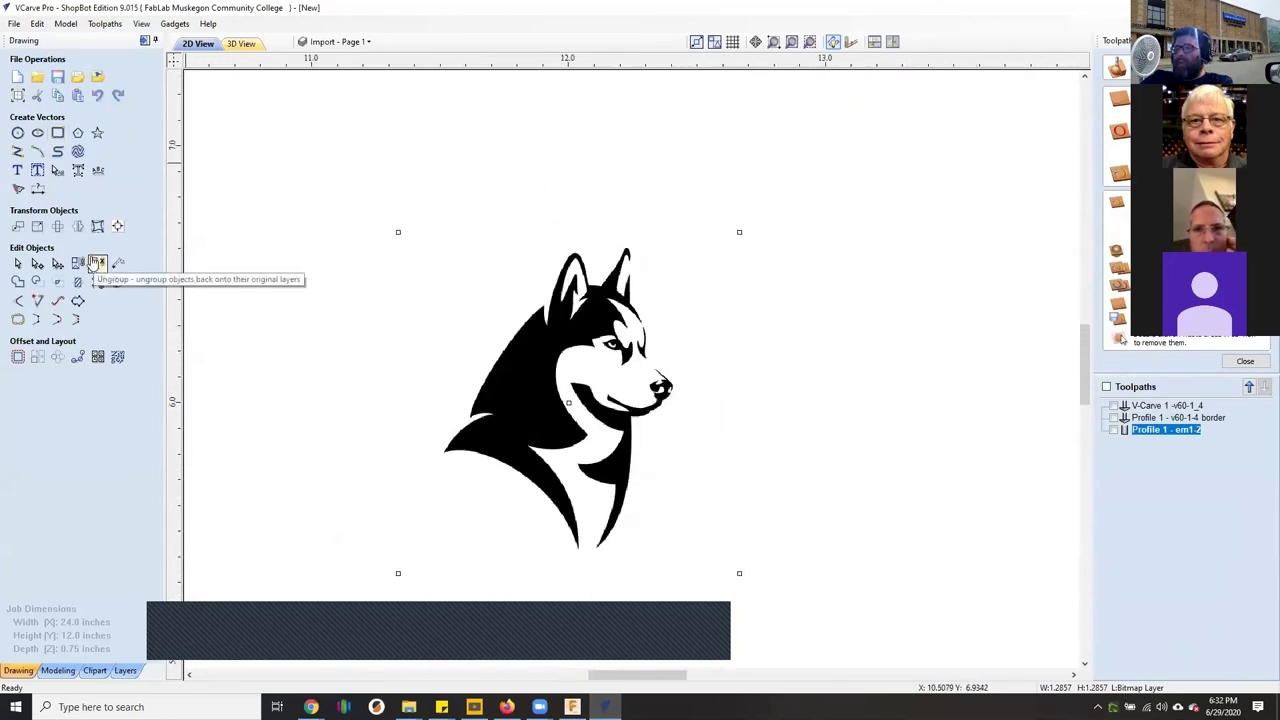
{"action": "left_click", "coordinate": [18, 188]}
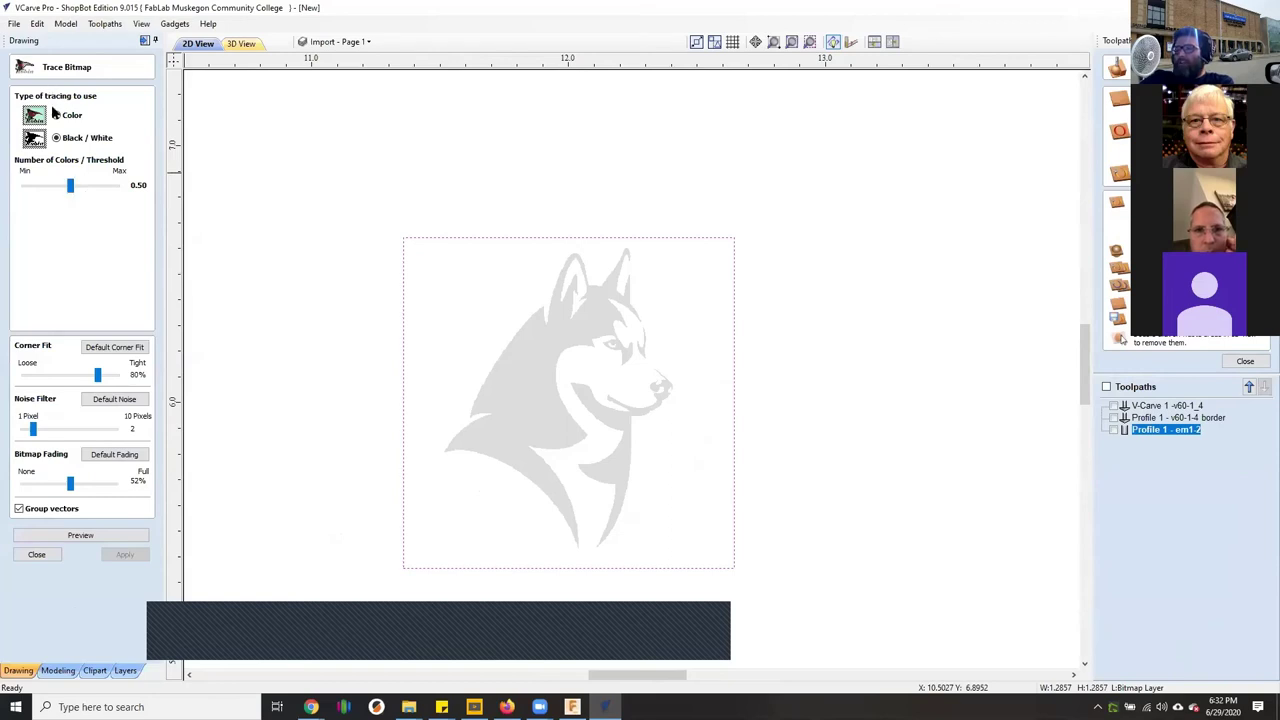
{"action": "left_click", "coordinate": [57, 116]}
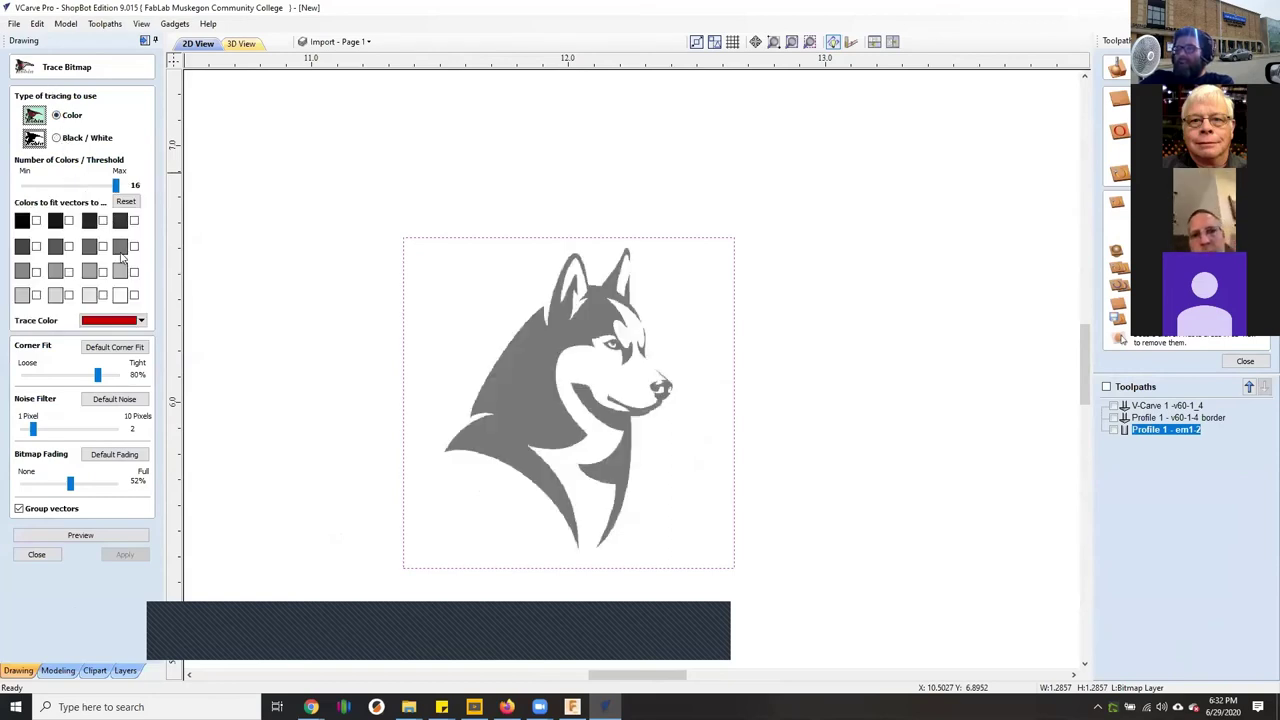
{"action": "left_click", "coordinate": [57, 138]}
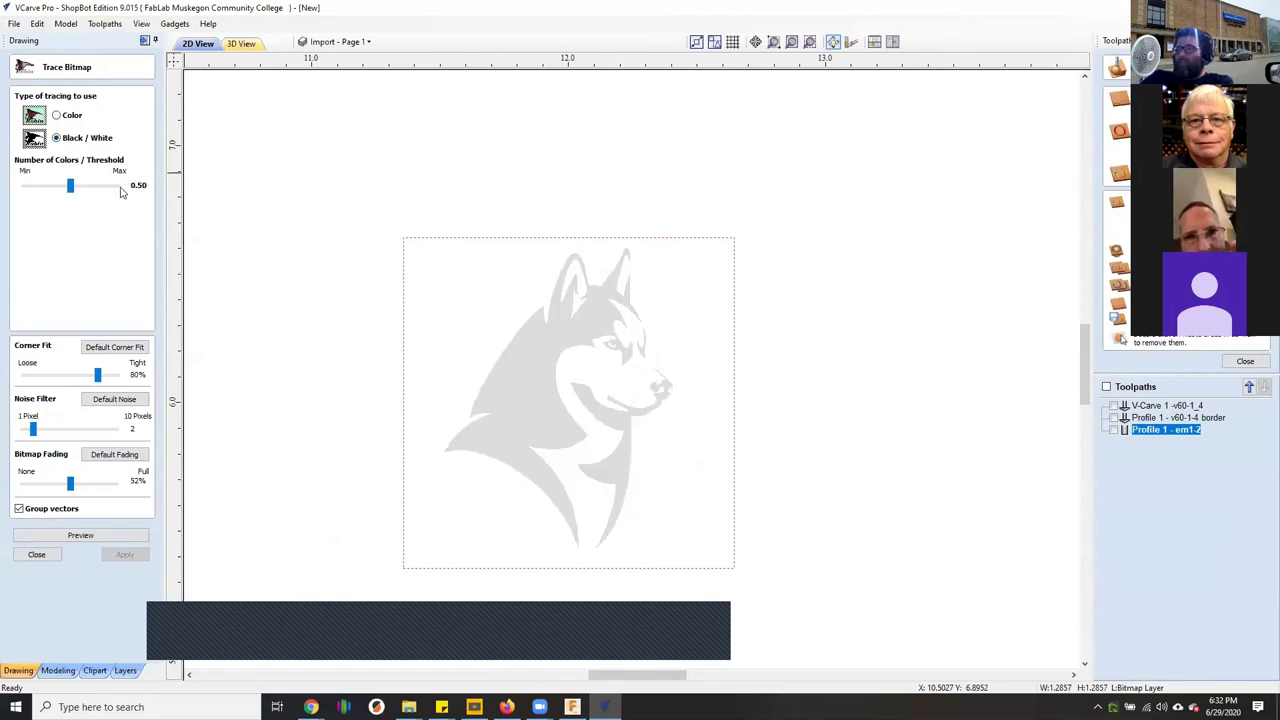
{"action": "mouse_move", "coordinate": [73, 189]}
{"action": "left_mouse_down"}
{"action": "mouse_move", "coordinate": [120, 189]}
{"action": "mouse_move", "coordinate": [5, 190]}
{"action": "mouse_move", "coordinate": [48, 190]}
{"action": "left_mouse_up"}
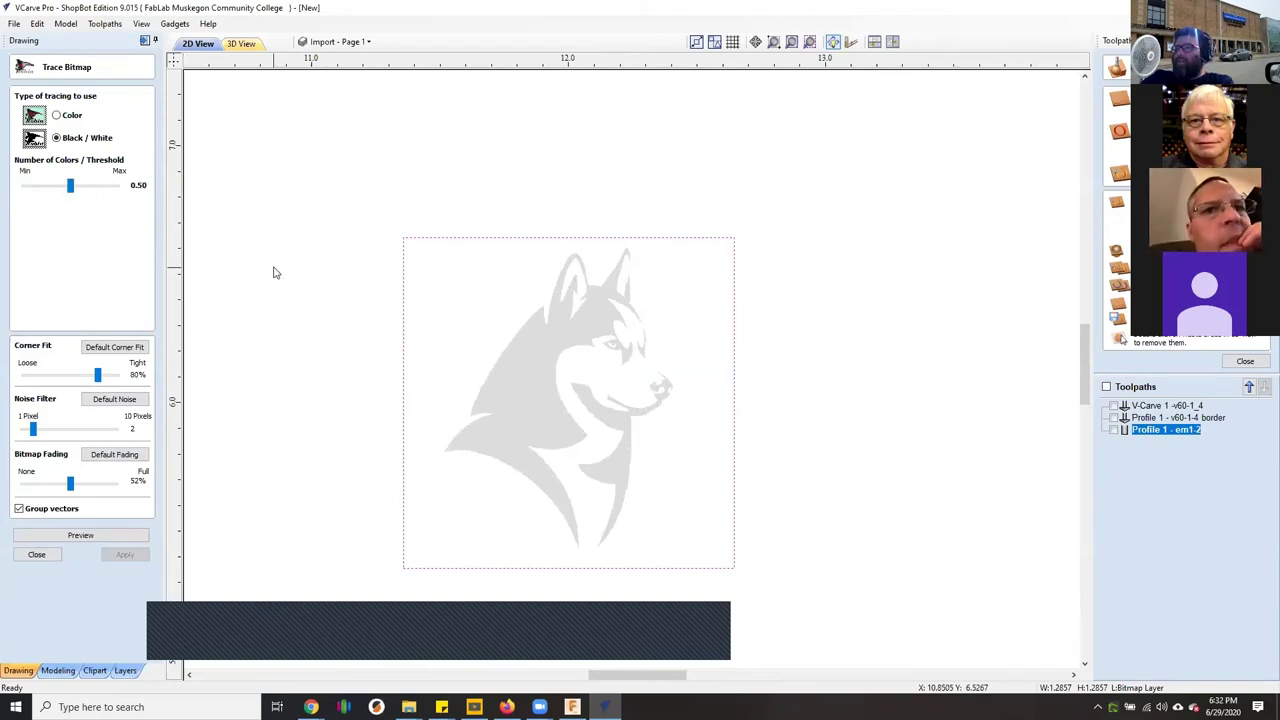
{"action": "left_click", "coordinate": [78, 537]}
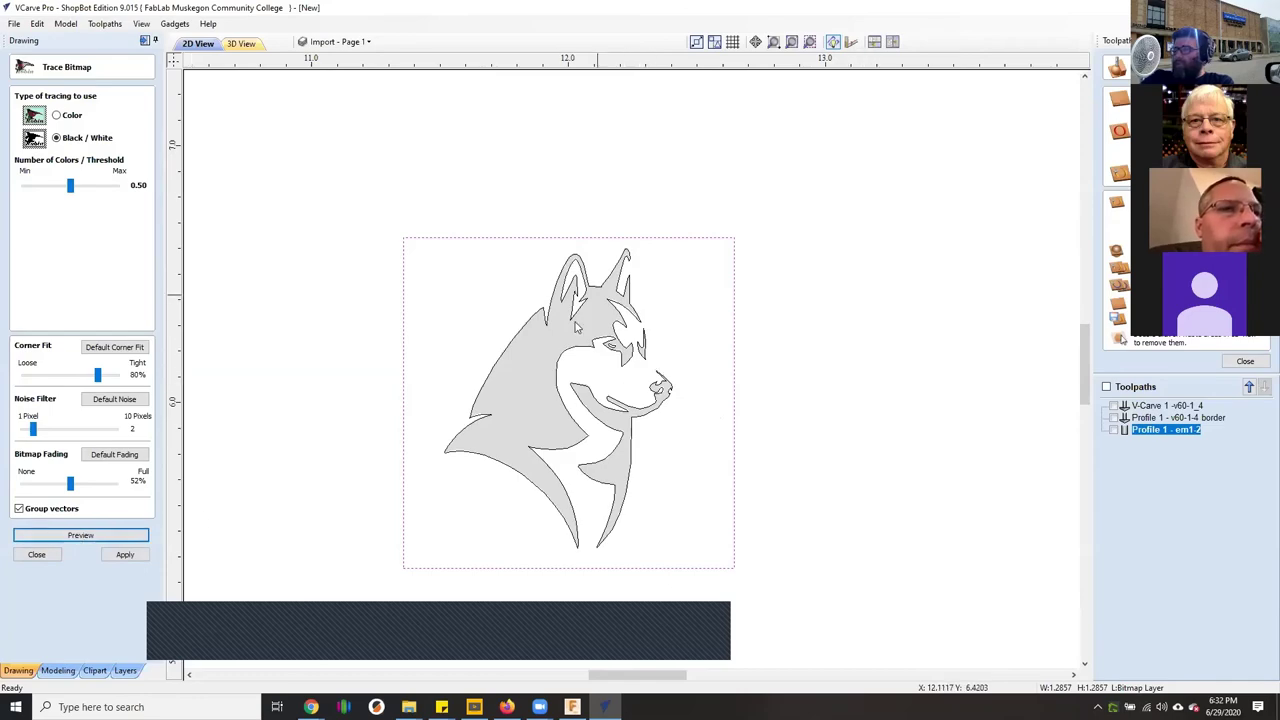
Check the previewed outline against the pixel edges around the eye and cheek, apply the trace and close the tracing form
{"action": "scroll", "coordinate": [565, 375], "scroll_direction": "up", "scroll_amount": 6}
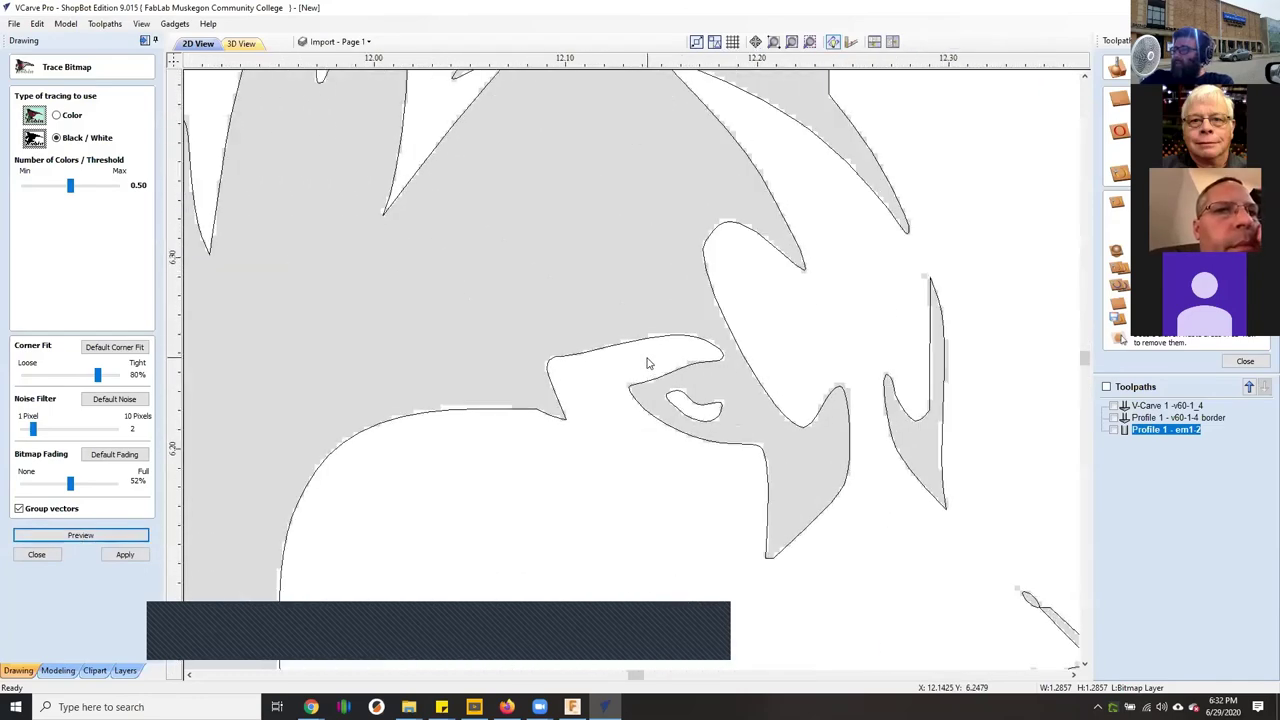
{"action": "scroll", "coordinate": [642, 358], "scroll_direction": "up", "scroll_amount": 2}
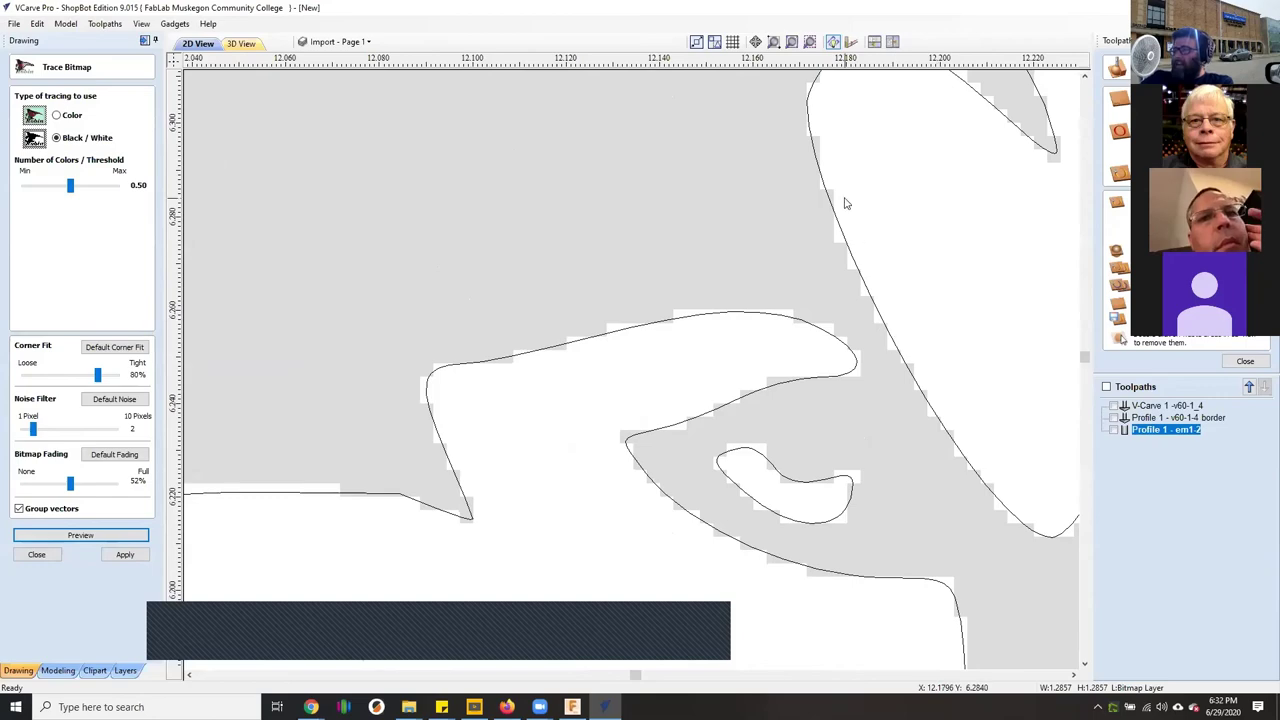
{"action": "scroll", "coordinate": [907, 326], "scroll_direction": "up", "scroll_amount": 2}
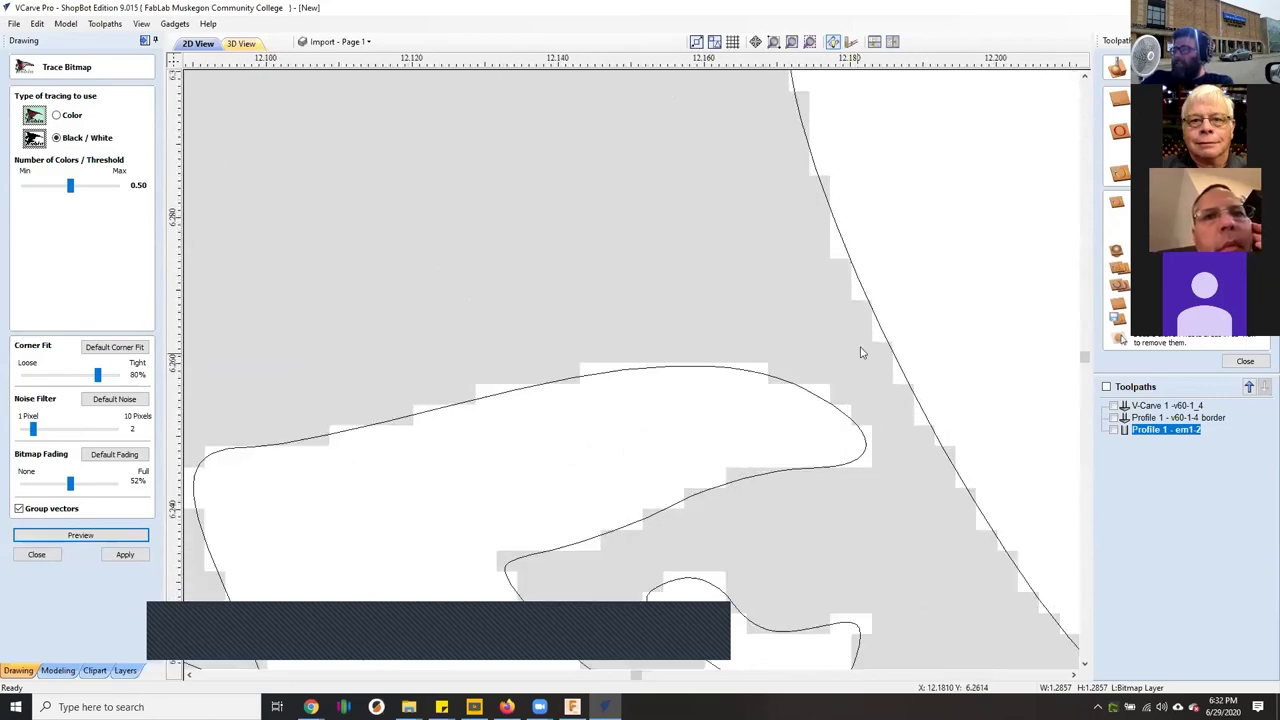
{"action": "scroll", "coordinate": [860, 352], "scroll_direction": "down", "scroll_amount": 7}
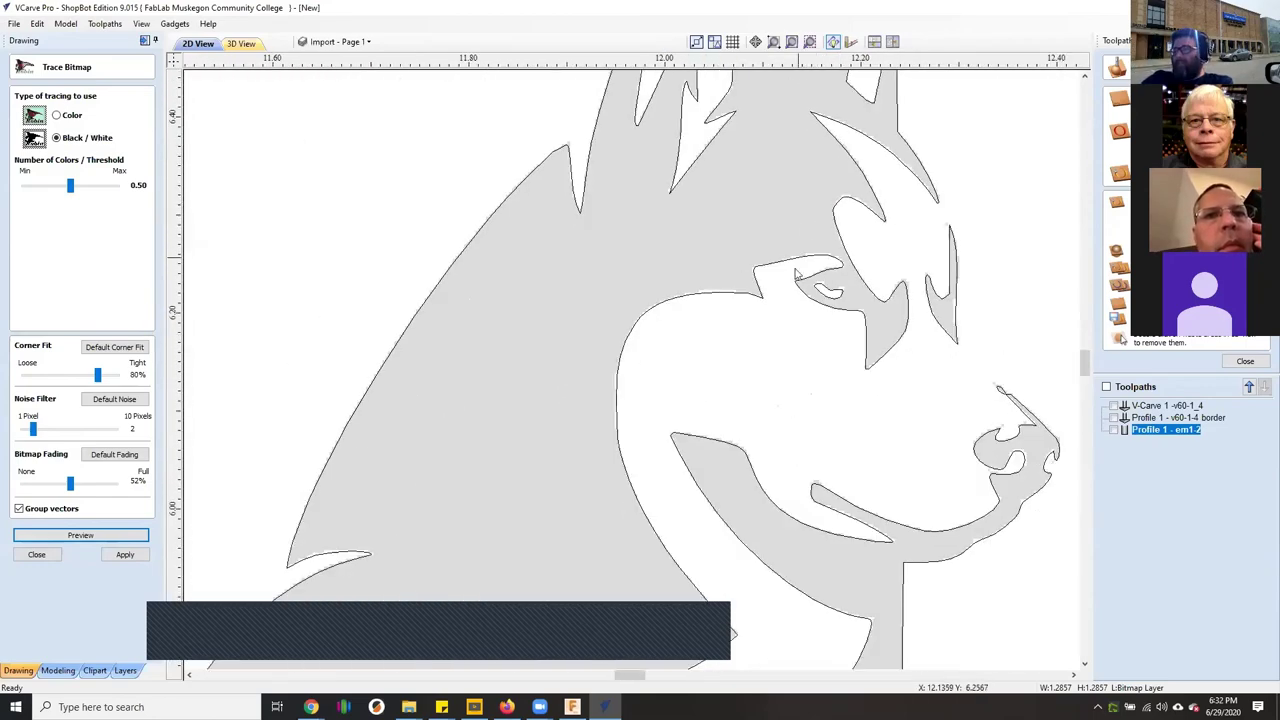
{"action": "scroll", "coordinate": [760, 285], "scroll_direction": "up", "scroll_amount": 5}
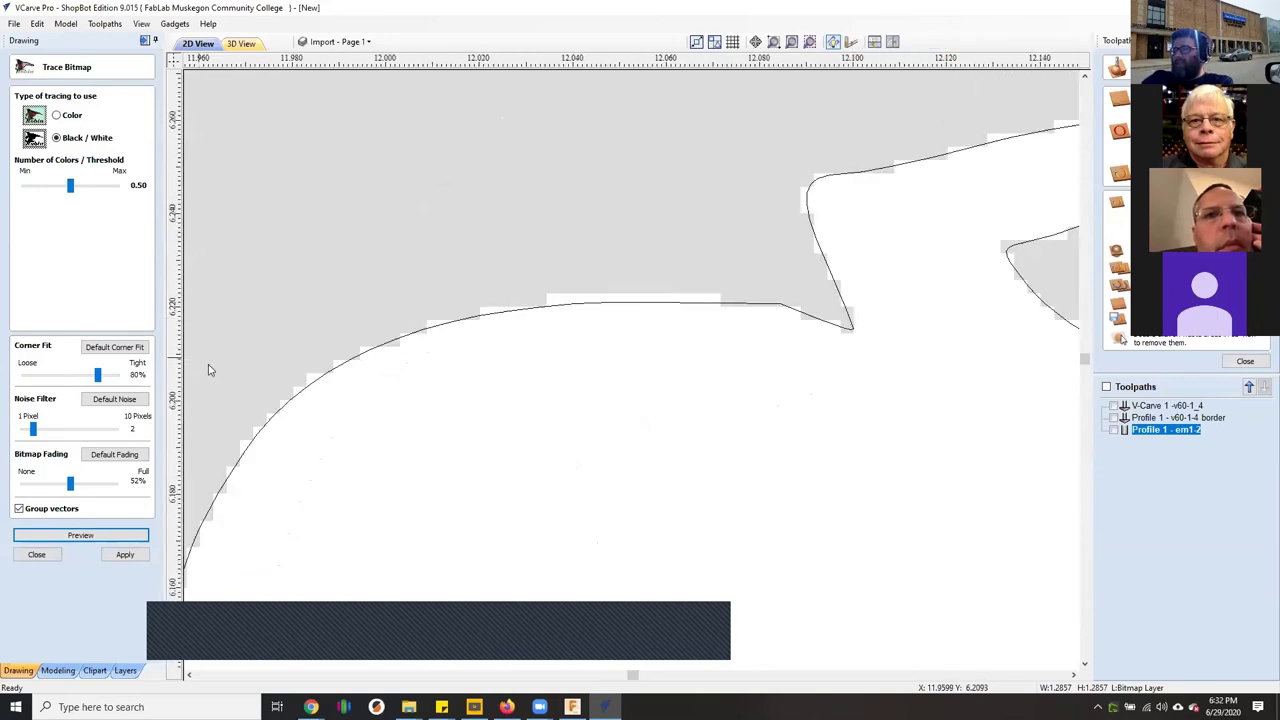
{"action": "scroll", "coordinate": [487, 360], "scroll_direction": "up", "scroll_amount": 3}
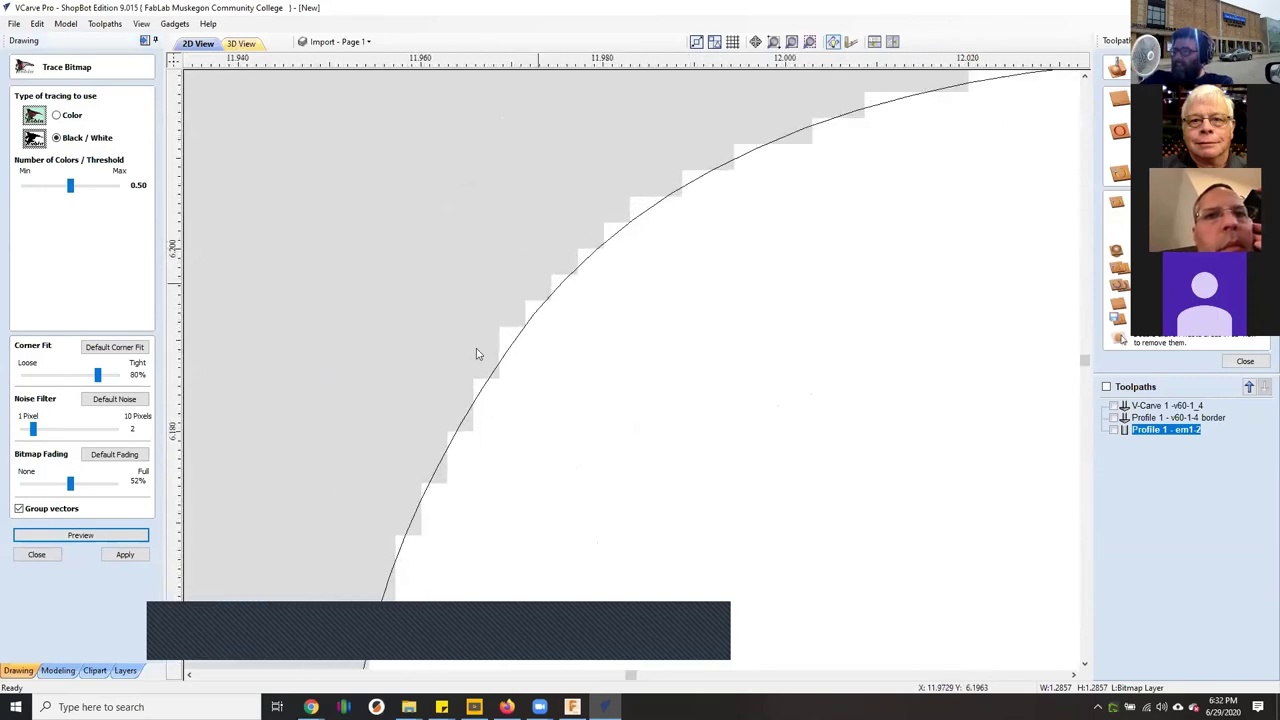
{"action": "scroll", "coordinate": [549, 324], "scroll_direction": "down", "scroll_amount": 8}
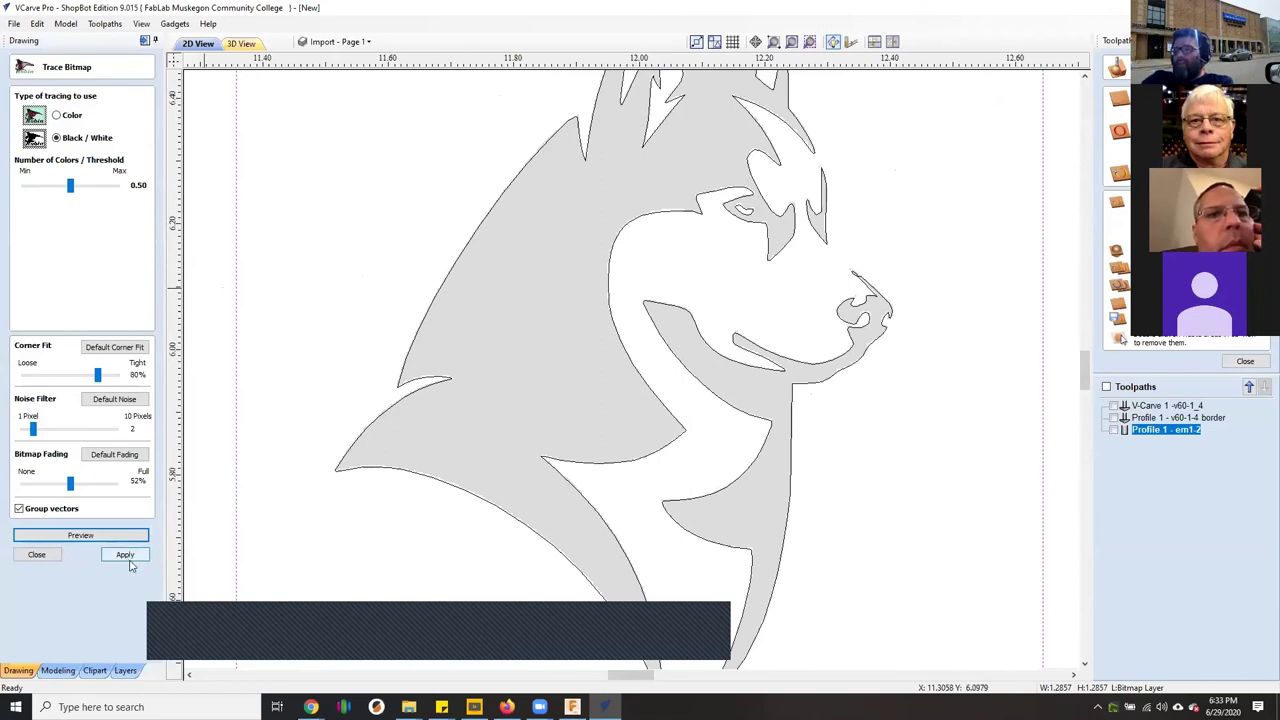
{"action": "left_click", "coordinate": [125, 555]}
{"action": "left_click", "coordinate": [36, 554]}
Move the traced husky vectors off the bitmap and enlarge them to about 3.5 by 4.6 inches
{"action": "scroll", "coordinate": [693, 305], "scroll_direction": "down", "scroll_amount": 2}
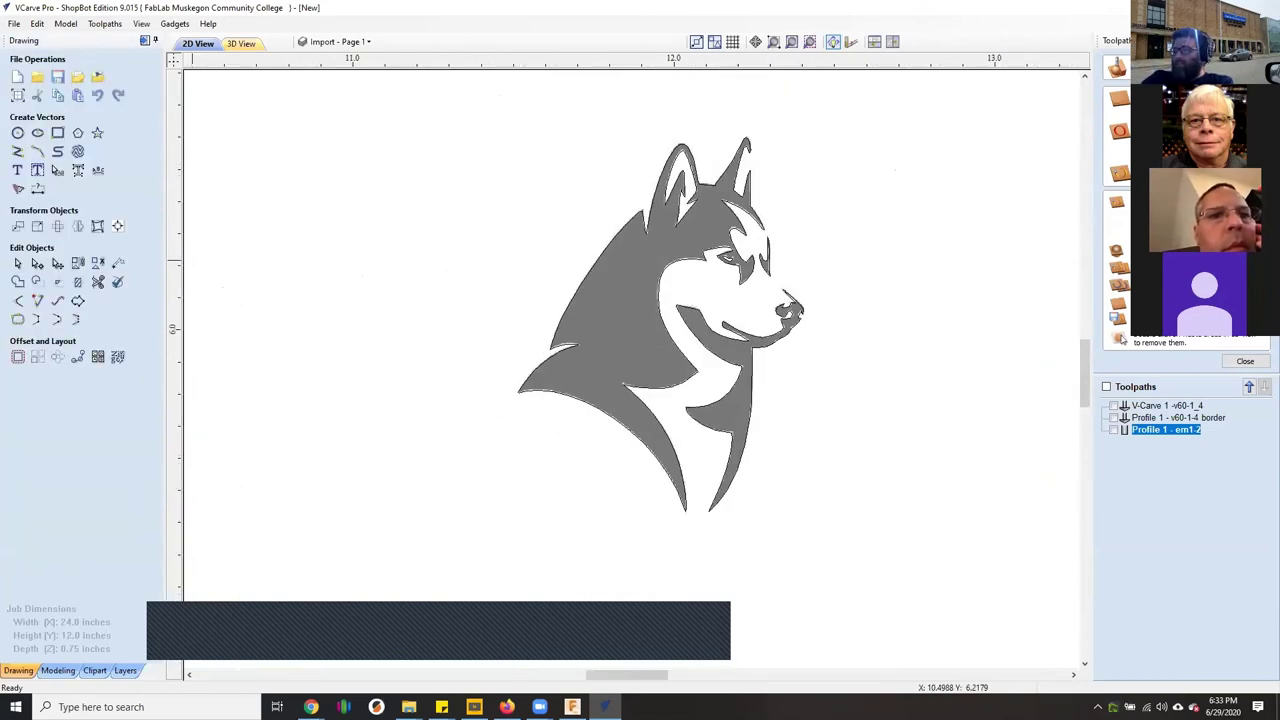
{"action": "scroll", "coordinate": [630, 278], "scroll_direction": "down", "scroll_amount": 5}
{"action": "left_click", "coordinate": [614, 278]}
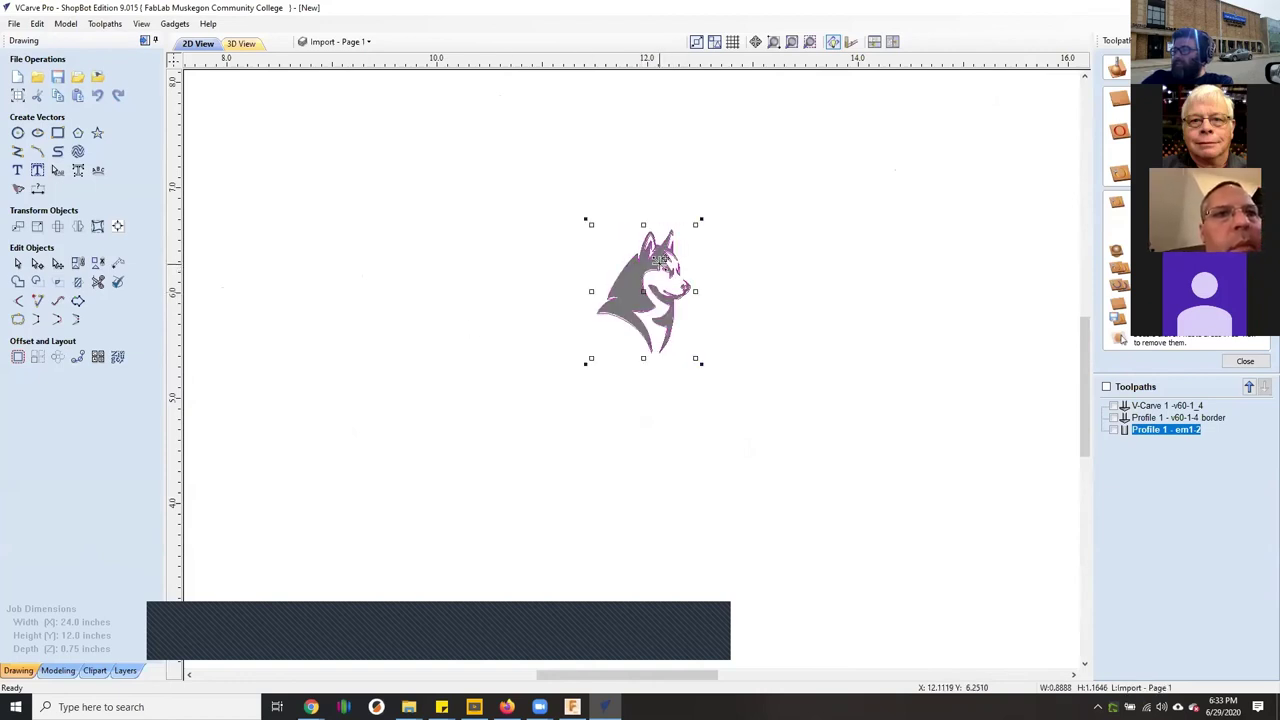
{"action": "left_click_drag", "start_coordinate": [662, 266], "coordinate": [300, 418]}
{"action": "scroll", "coordinate": [580, 287], "scroll_direction": "down", "scroll_amount": 2}
{"action": "scroll", "coordinate": [430, 328], "scroll_direction": "down", "scroll_amount": 3}
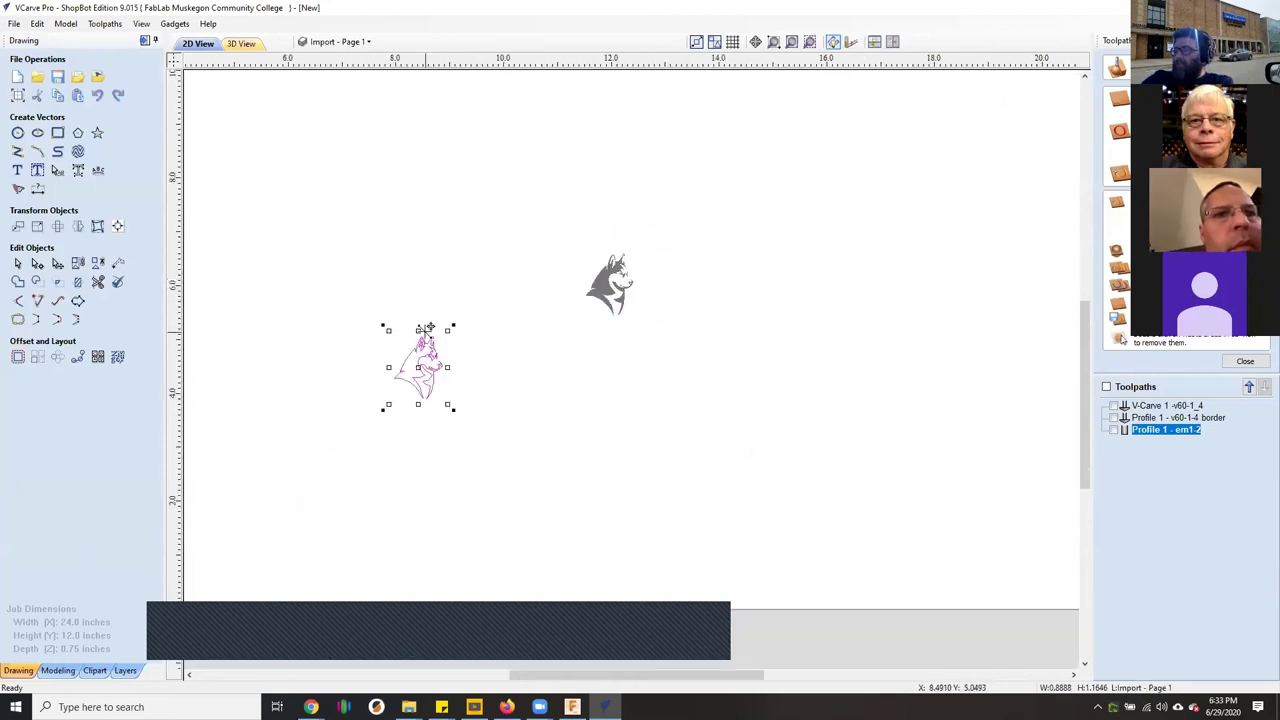
{"action": "left_click_drag", "start_coordinate": [438, 328], "coordinate": [514, 230]}
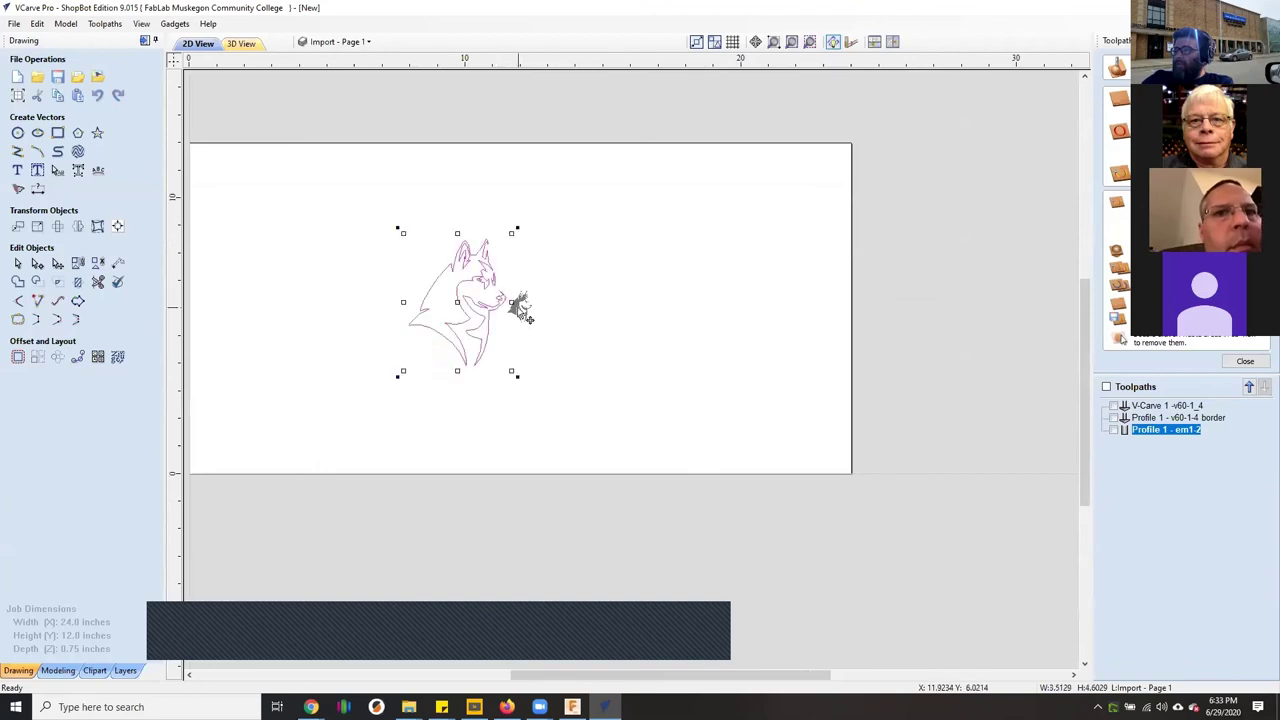
{"action": "left_click", "coordinate": [469, 296]}
{"action": "left_click", "coordinate": [488, 258]}
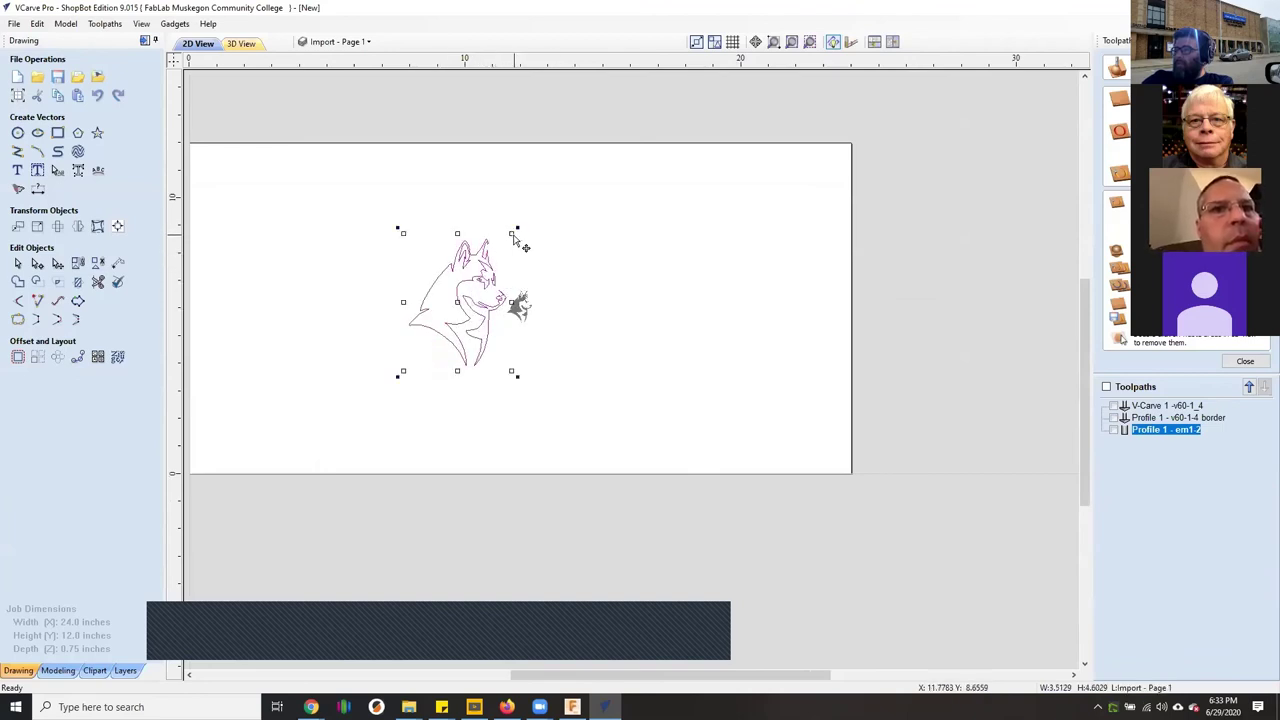
{"action": "left_click", "coordinate": [516, 240]}
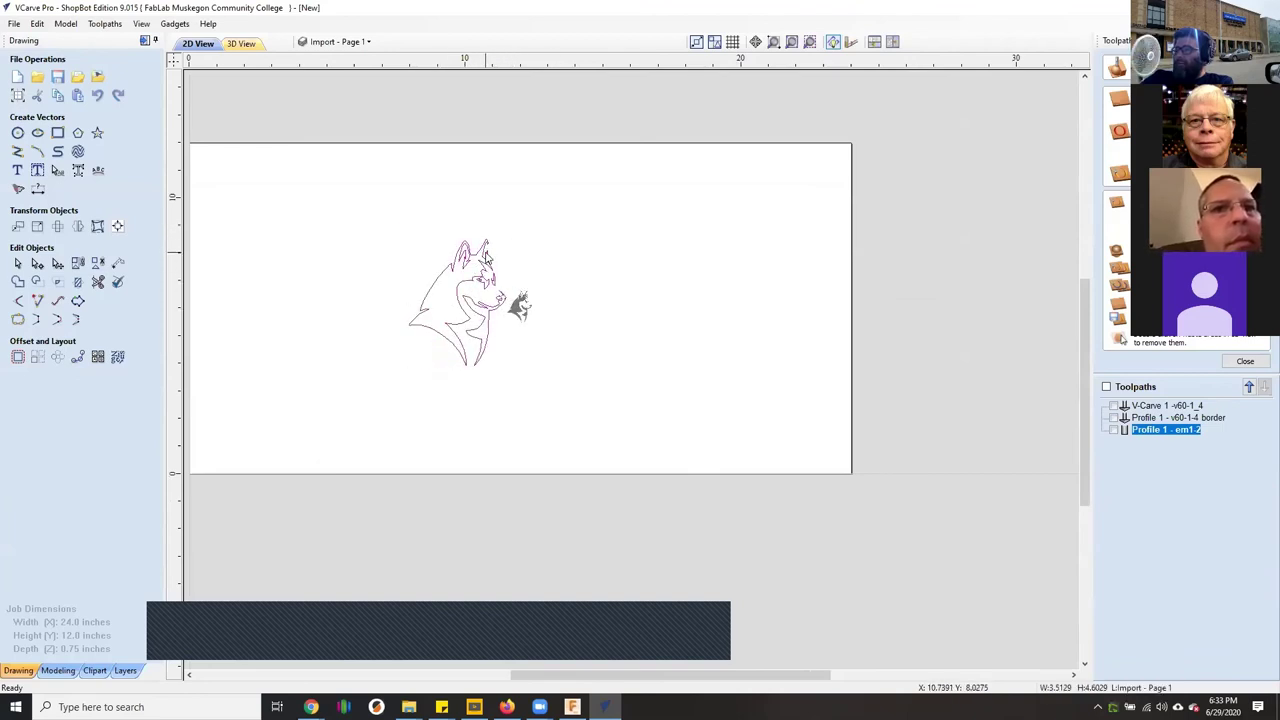
Hide the Bitmap Layer so only the traced husky vectors are displayed
{"action": "left_click", "coordinate": [343, 42]}
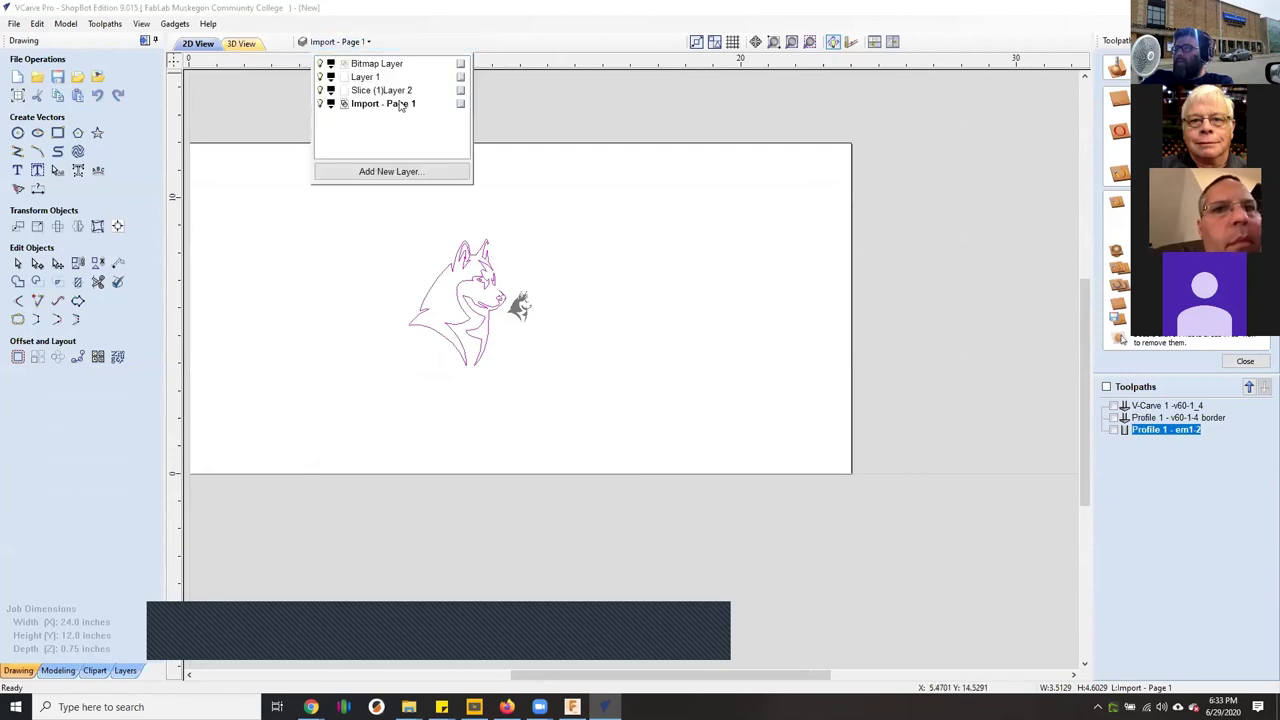
{"action": "right_click", "coordinate": [461, 67]}
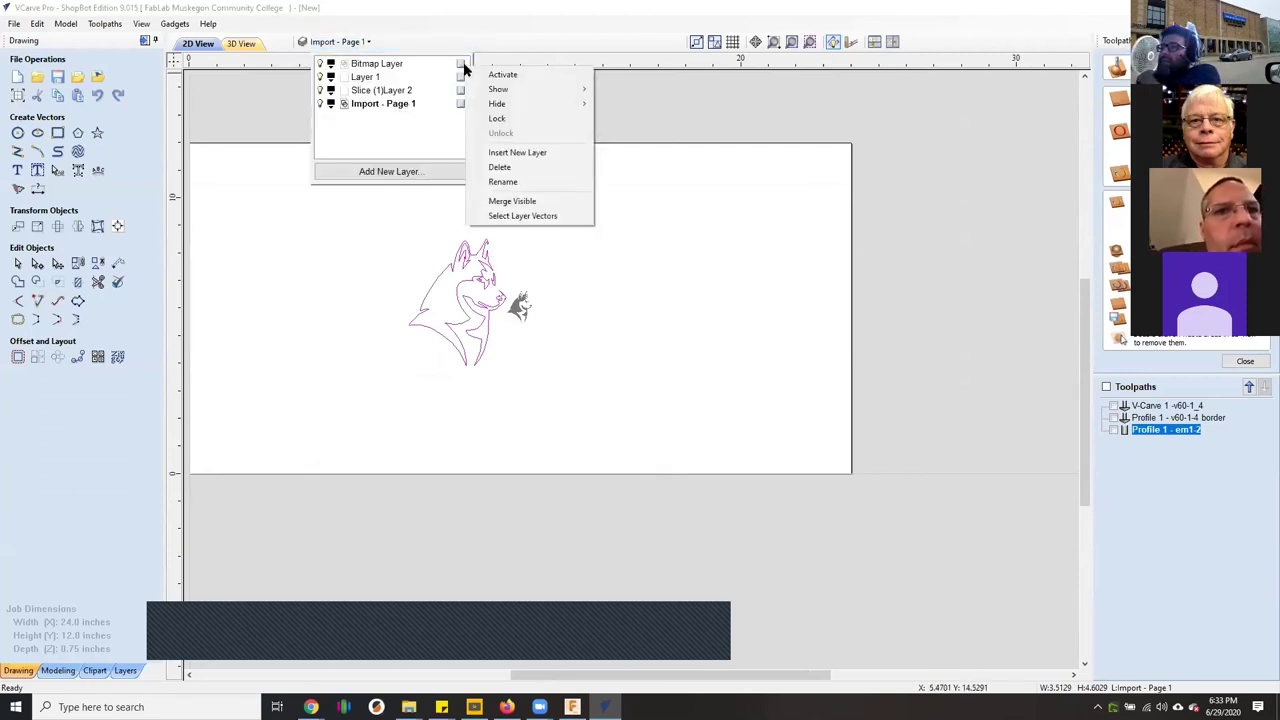
{"action": "left_click", "coordinate": [322, 65]}
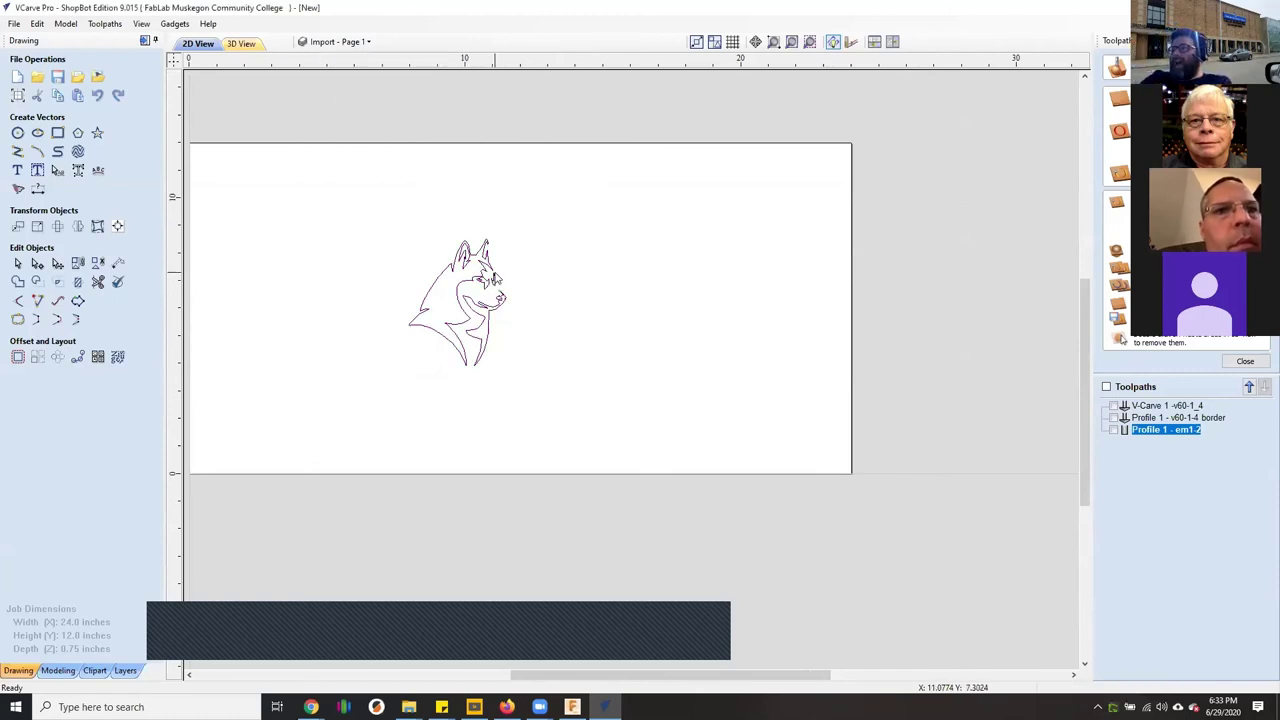
Enlarge the husky outline to about 8.2 by 10.8 inches, place it at the board's right end, and close the open toolpath form
{"action": "left_click", "coordinate": [490, 271]}
{"action": "left_click_drag", "start_coordinate": [514, 225], "coordinate": [823, 63]}
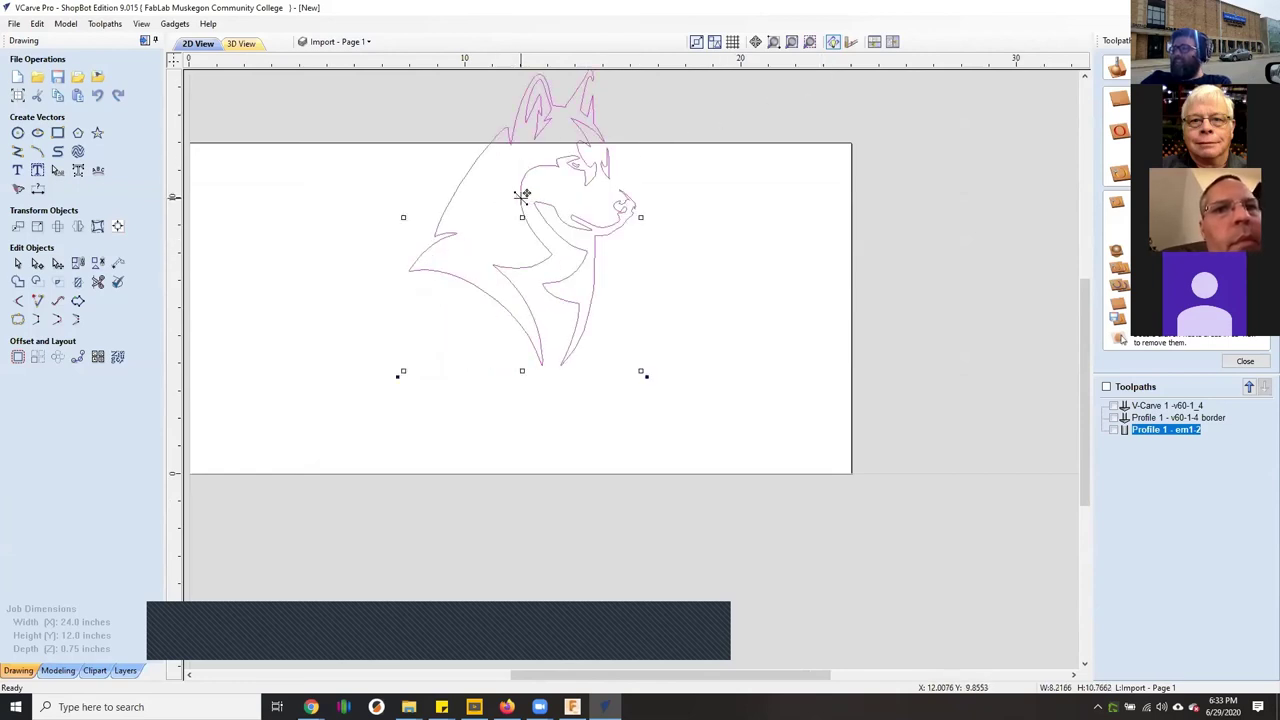
{"action": "left_click_drag", "start_coordinate": [520, 194], "coordinate": [684, 289]}
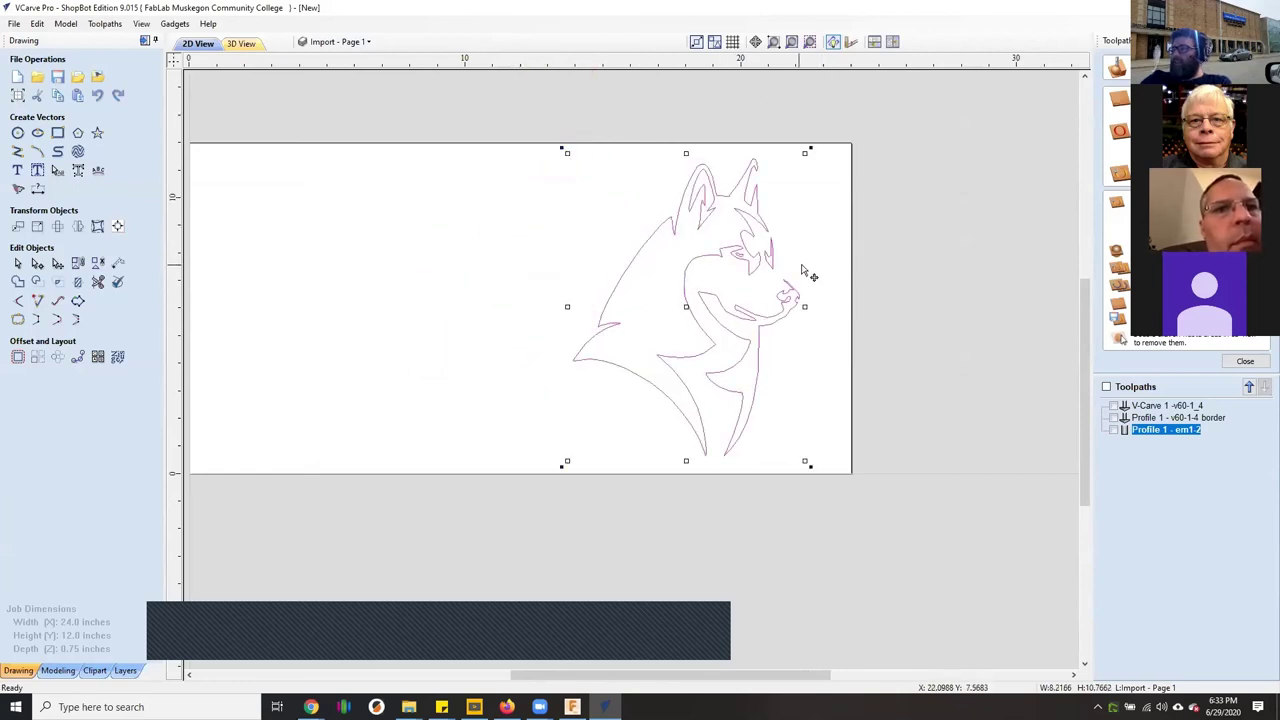
{"action": "left_click", "coordinate": [908, 306]}
{"action": "middle_click_drag", "start_coordinate": [592, 390], "coordinate": [757, 409]}
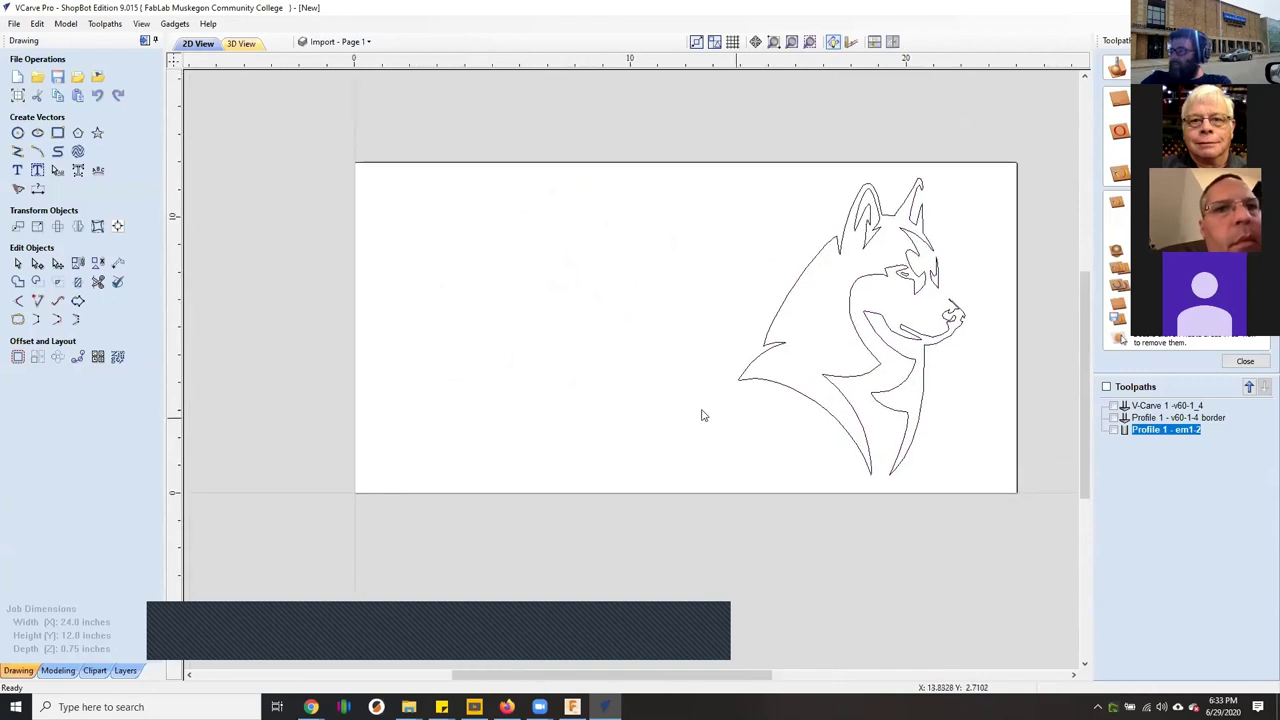
{"action": "left_click", "coordinate": [1245, 361]}
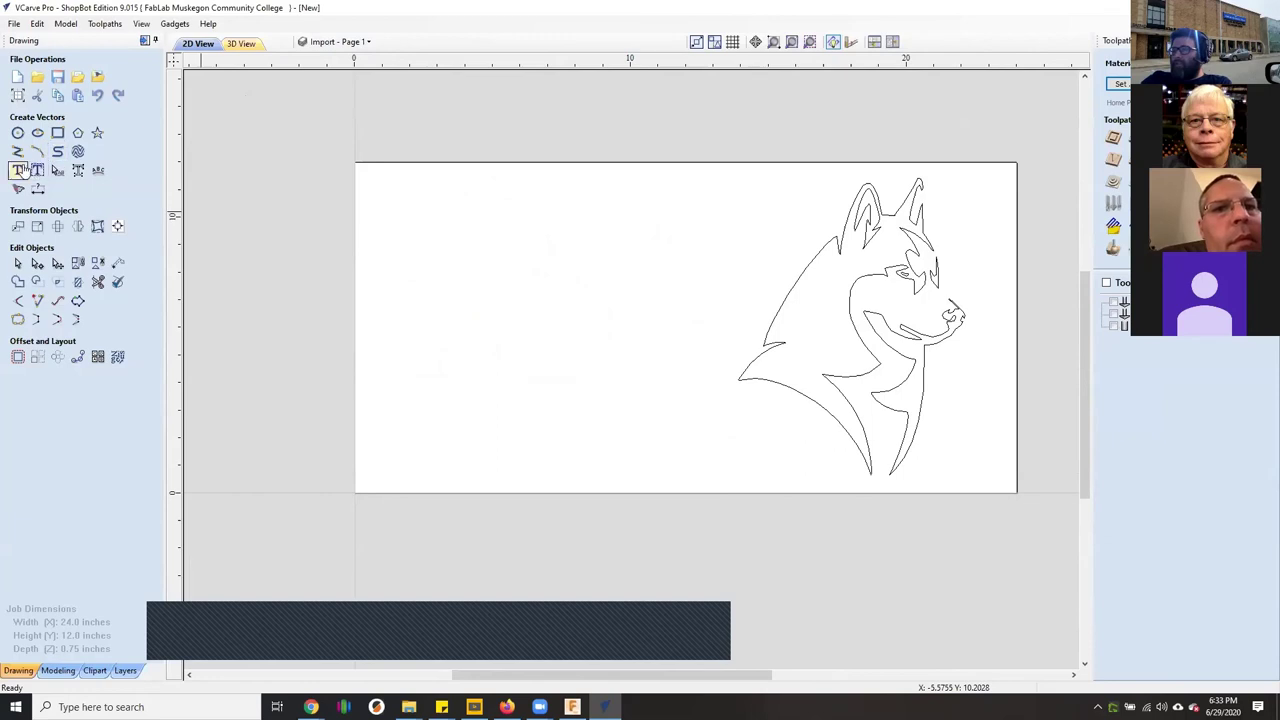
Create the text HUSKY with ZONE on a second line in Rockwell Extra Bold and finish the text command
{"action": "left_click", "coordinate": [17, 170]}
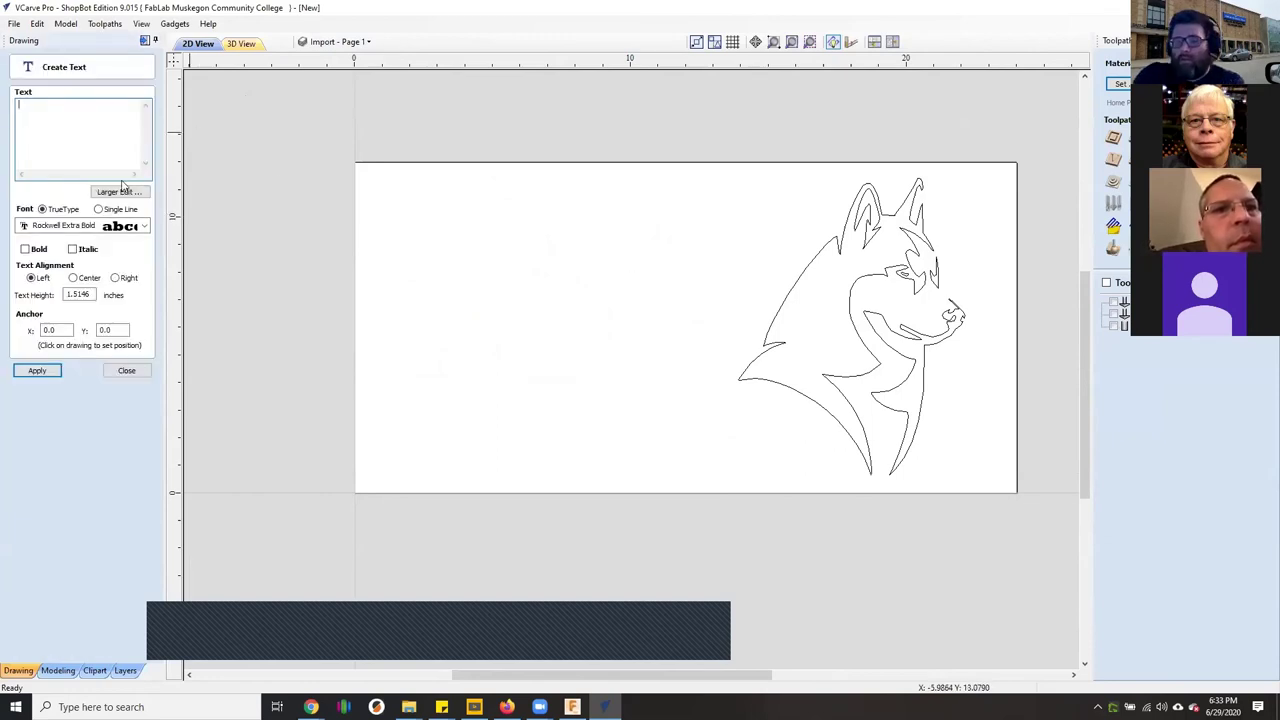
{"action": "type", "text": "HUSKY"}
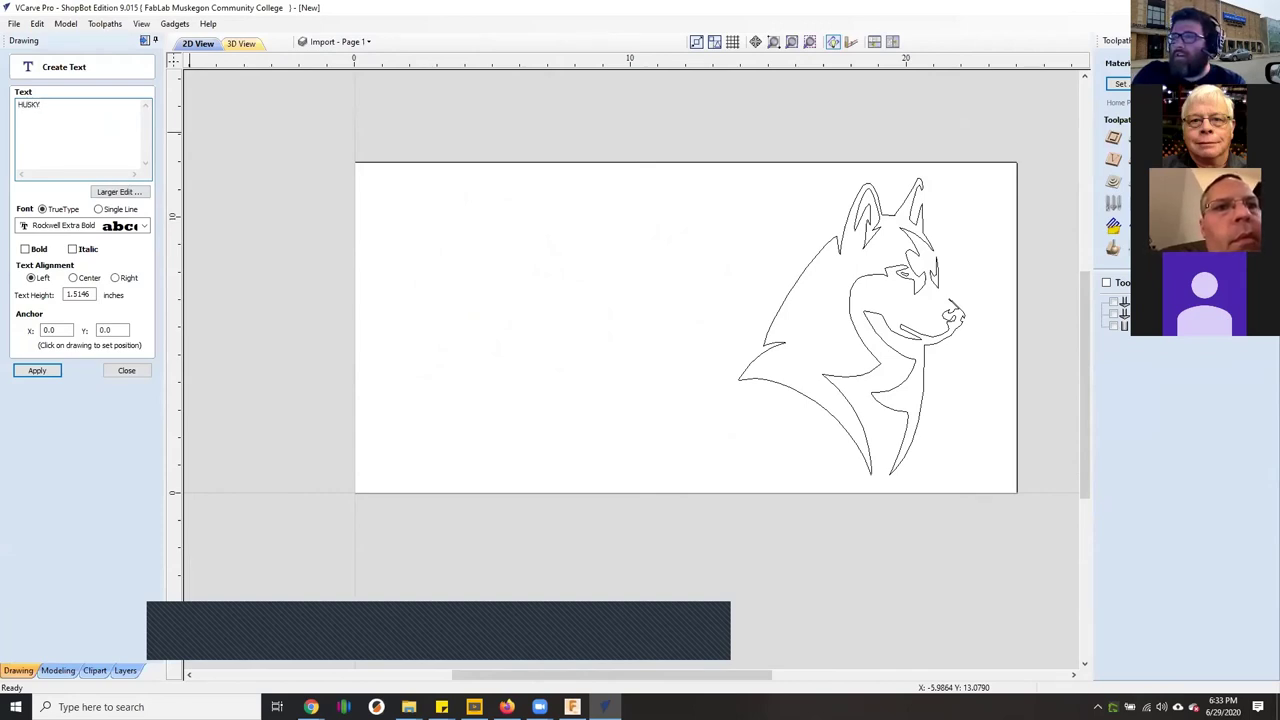
{"action": "key", "text": "Return"}
{"action": "type", "text": "ZO"}
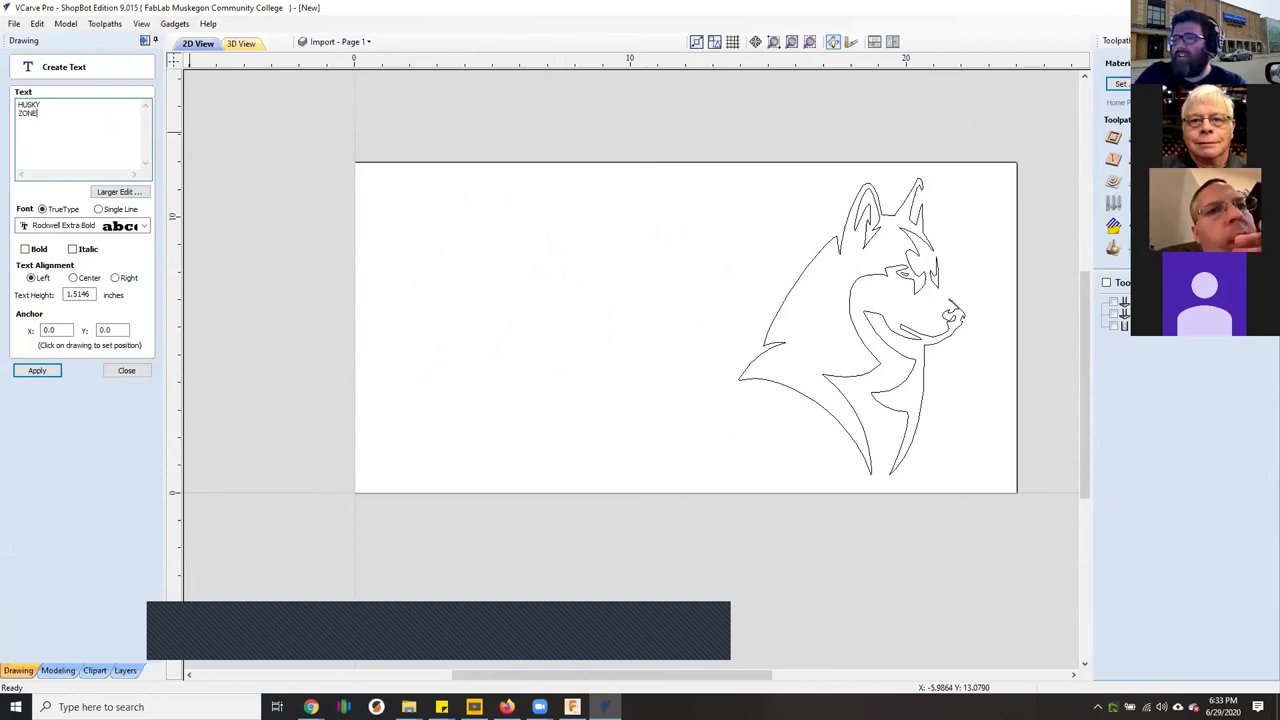
{"action": "type", "text": "NE"}
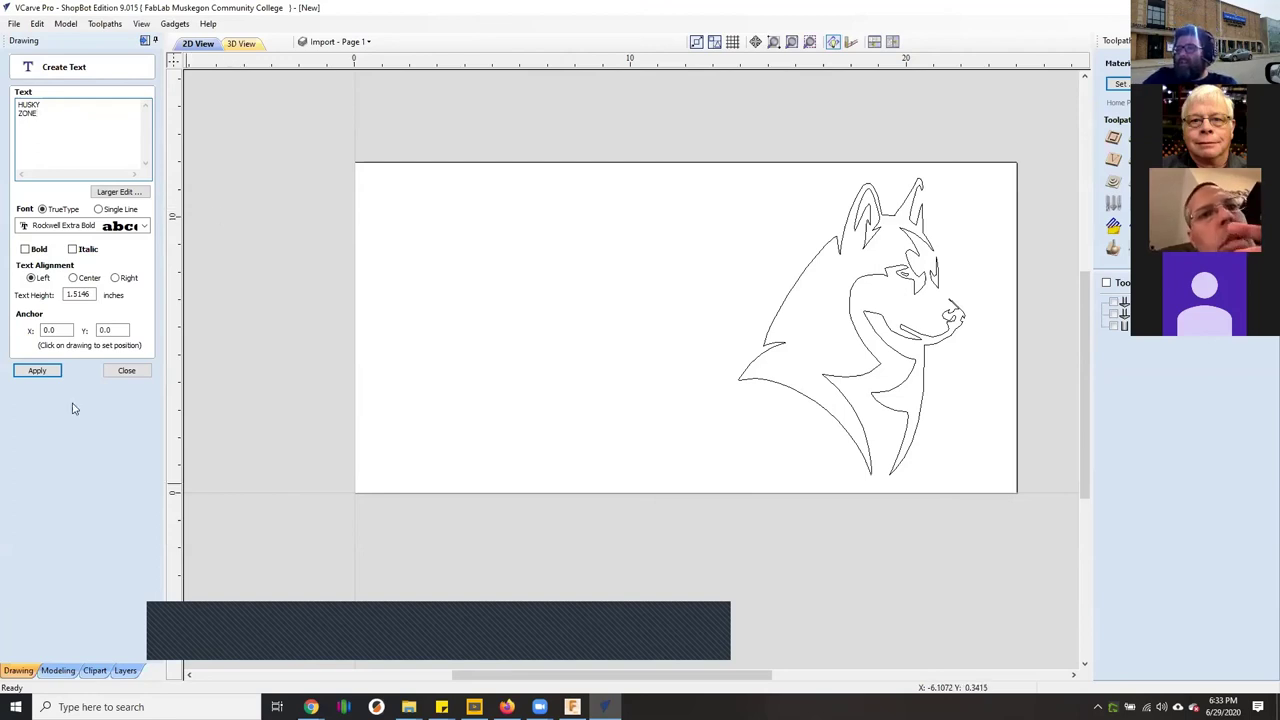
{"action": "left_click", "coordinate": [37, 370]}
{"action": "left_click", "coordinate": [126, 370]}
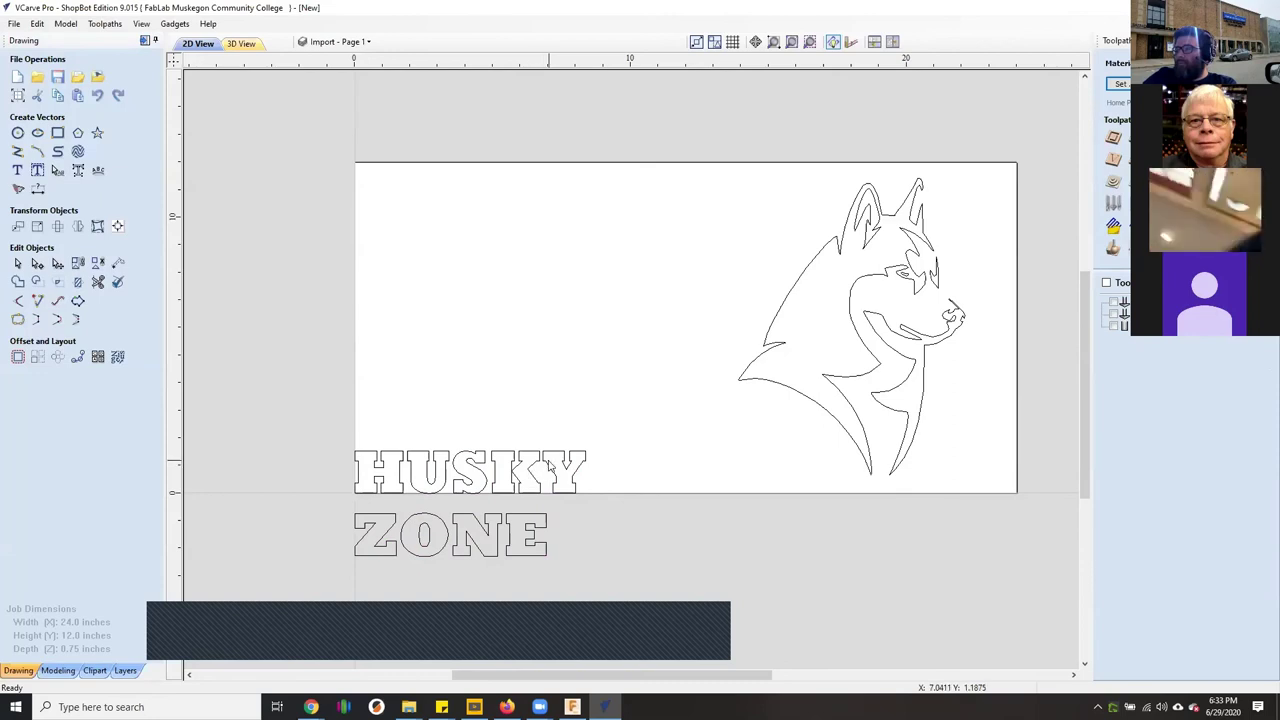
Enlarge the HUSKY ZONE text to about 13.7 by 6.3 inches and place it on the board beside the husky's neck
{"action": "left_click", "coordinate": [549, 468]}
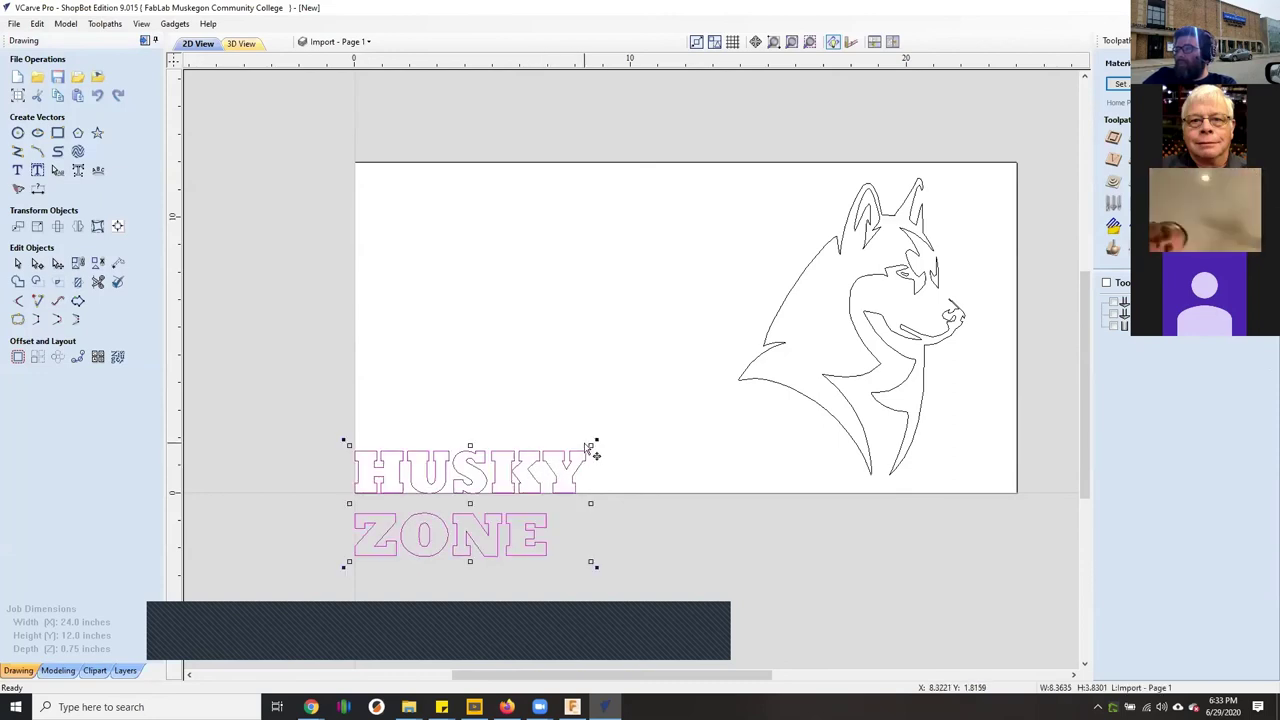
{"action": "left_click_drag", "start_coordinate": [593, 444], "coordinate": [650, 362]}
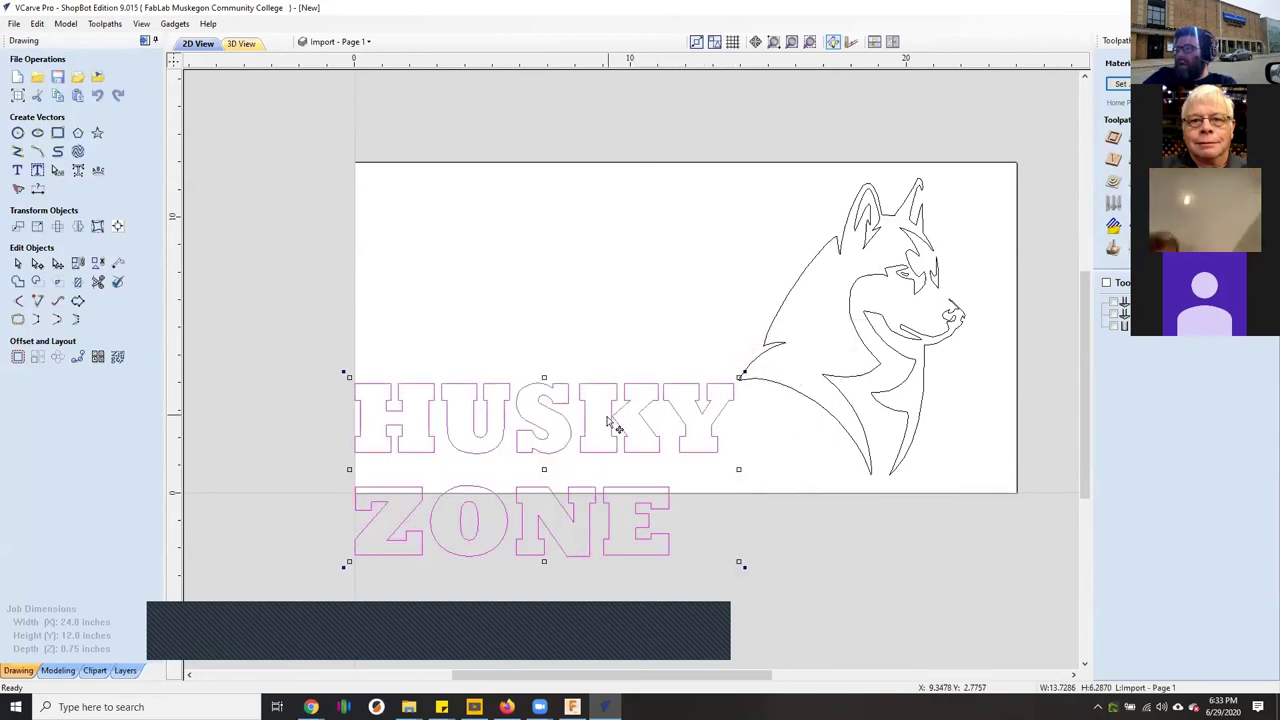
{"action": "left_click_drag", "start_coordinate": [583, 416], "coordinate": [621, 260]}
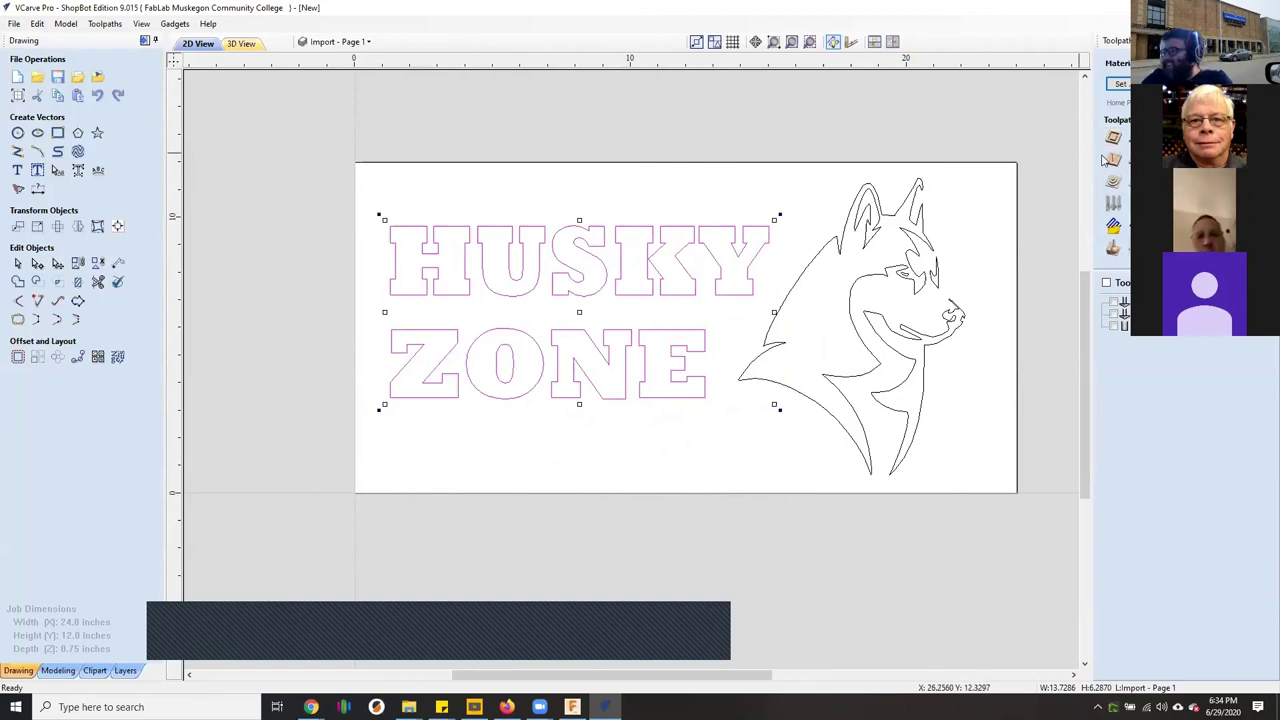
{"action": "left_click", "coordinate": [737, 145]}
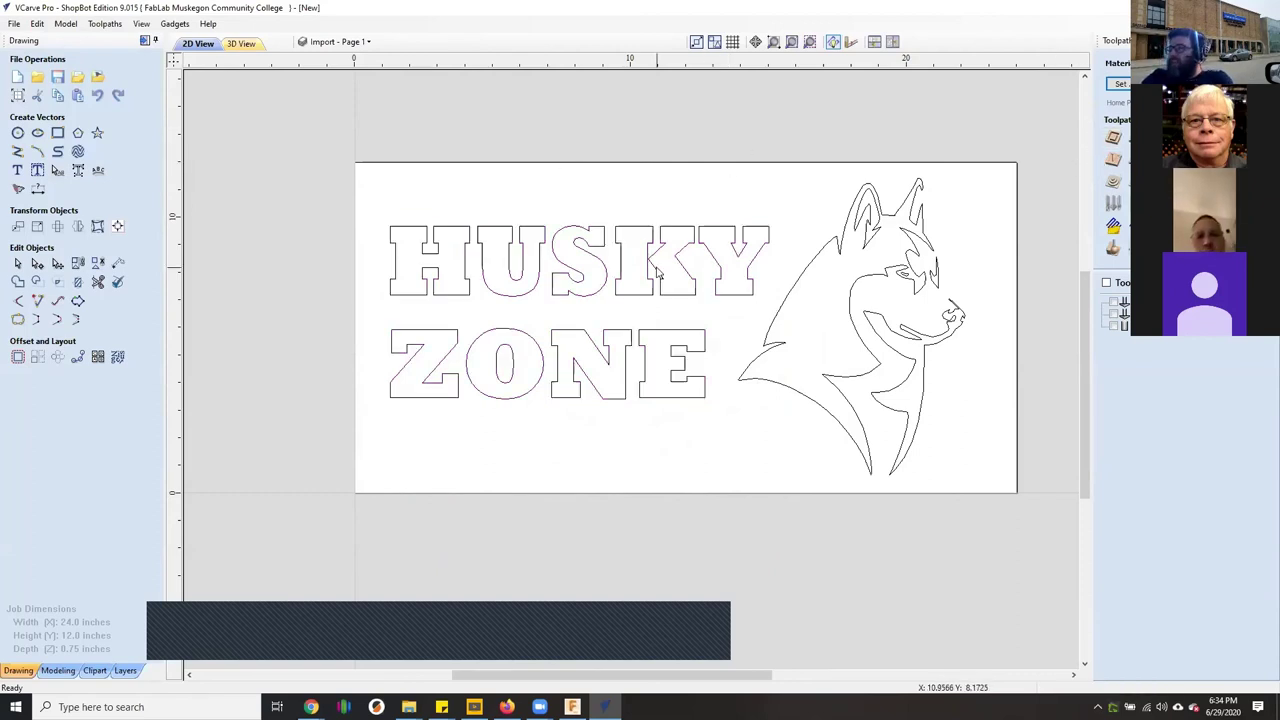
Start a Profile toolpath for the HUSKY ZONE text and choose the 60 Degree V-Bit 1/4" (37-82) tool
{"action": "left_click", "coordinate": [587, 258]}
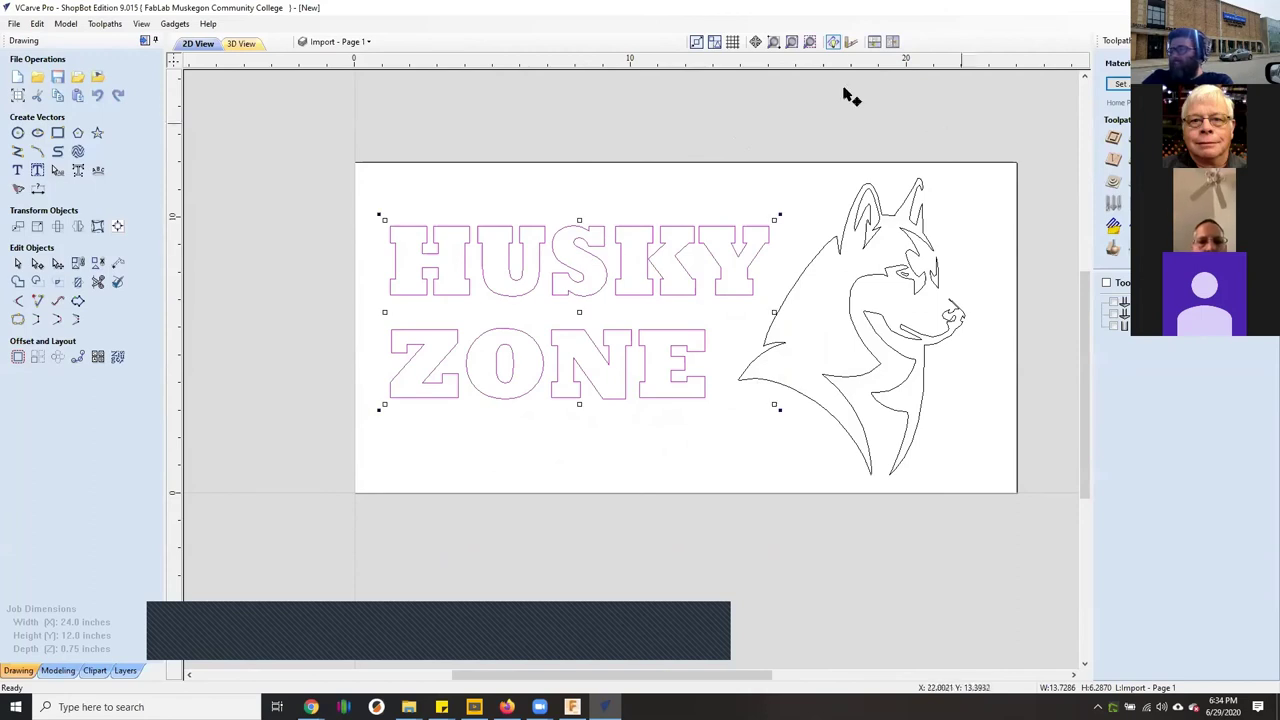
{"action": "left_click", "coordinate": [1113, 142]}
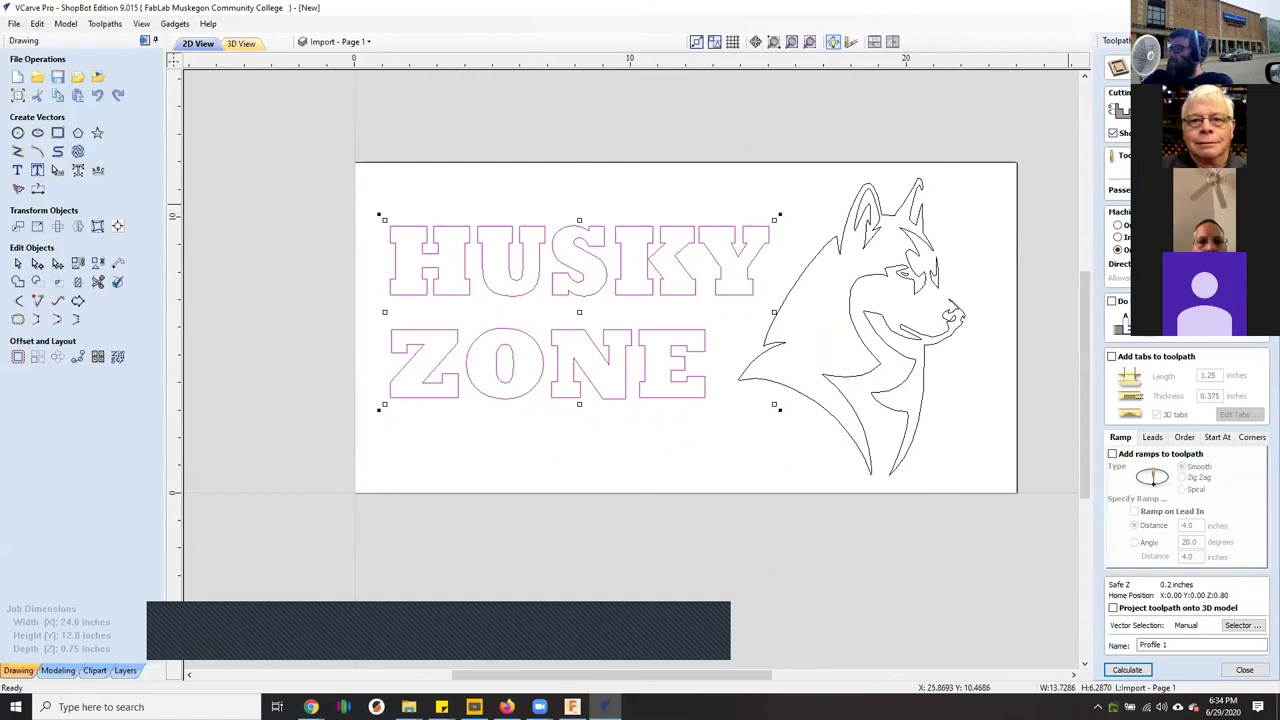
{"action": "left_click", "coordinate": [1050, 98]}
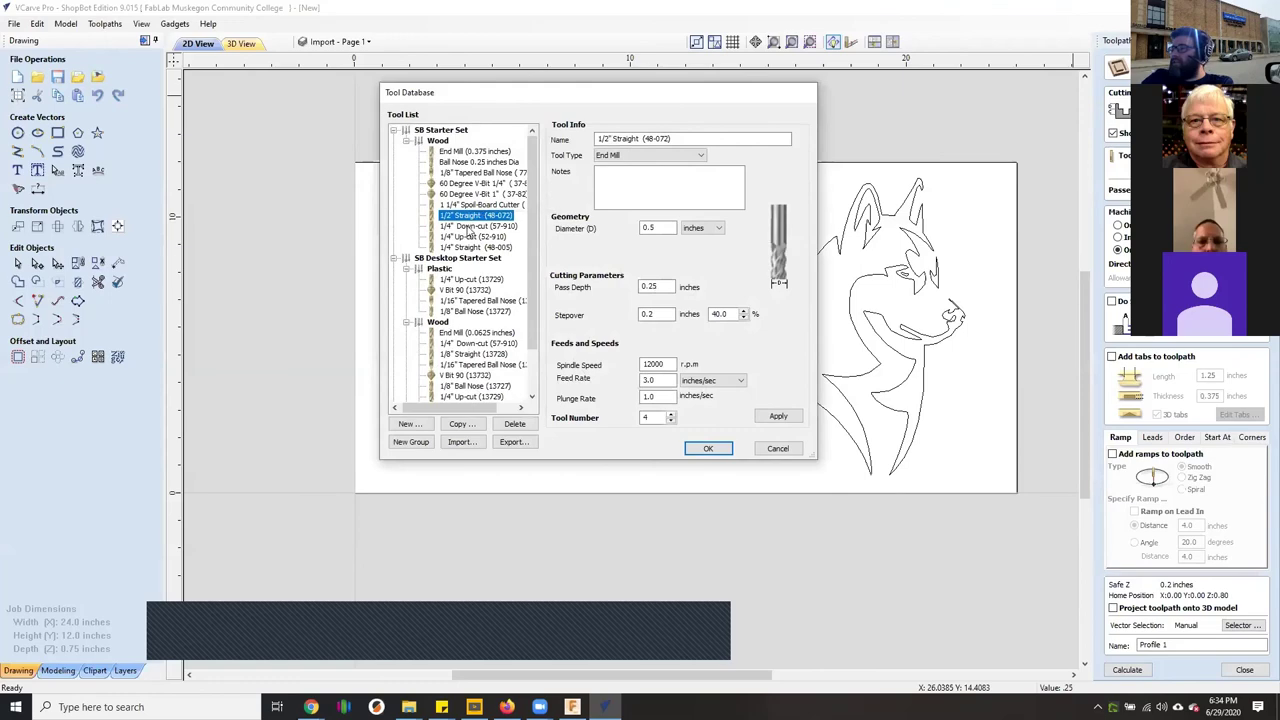
{"action": "left_click", "coordinate": [489, 184]}
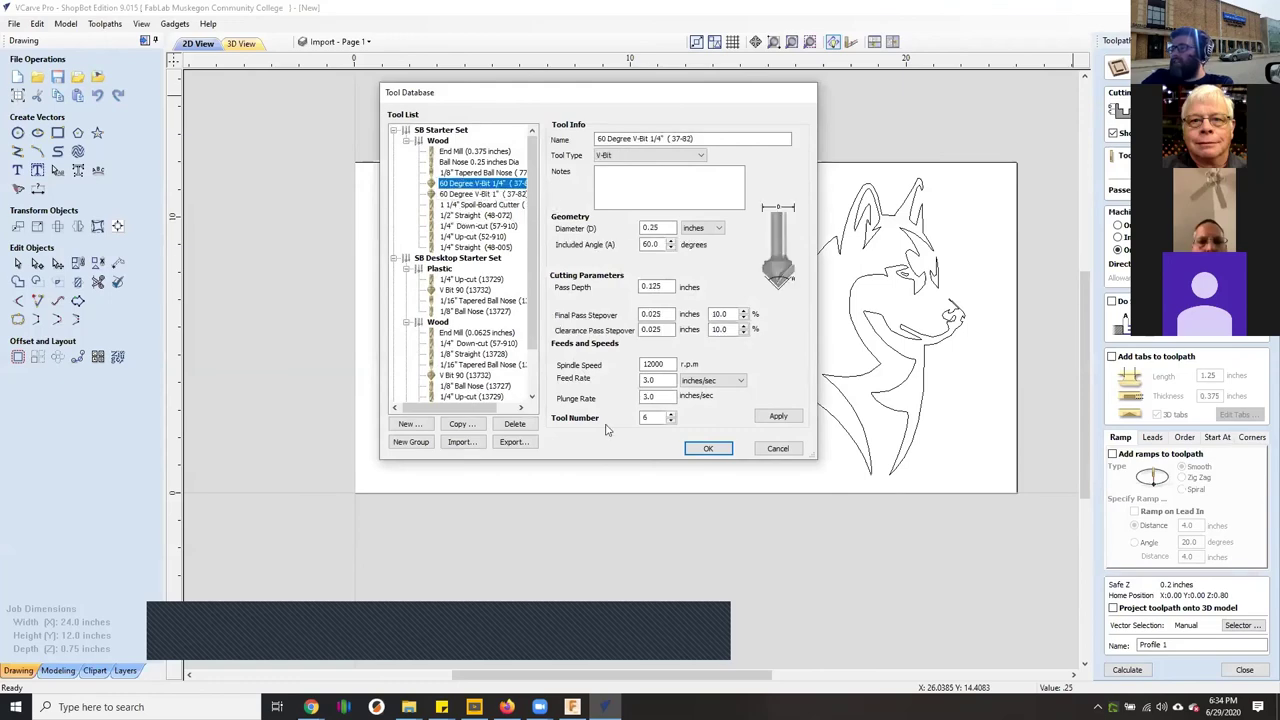
{"action": "left_click", "coordinate": [704, 450]}
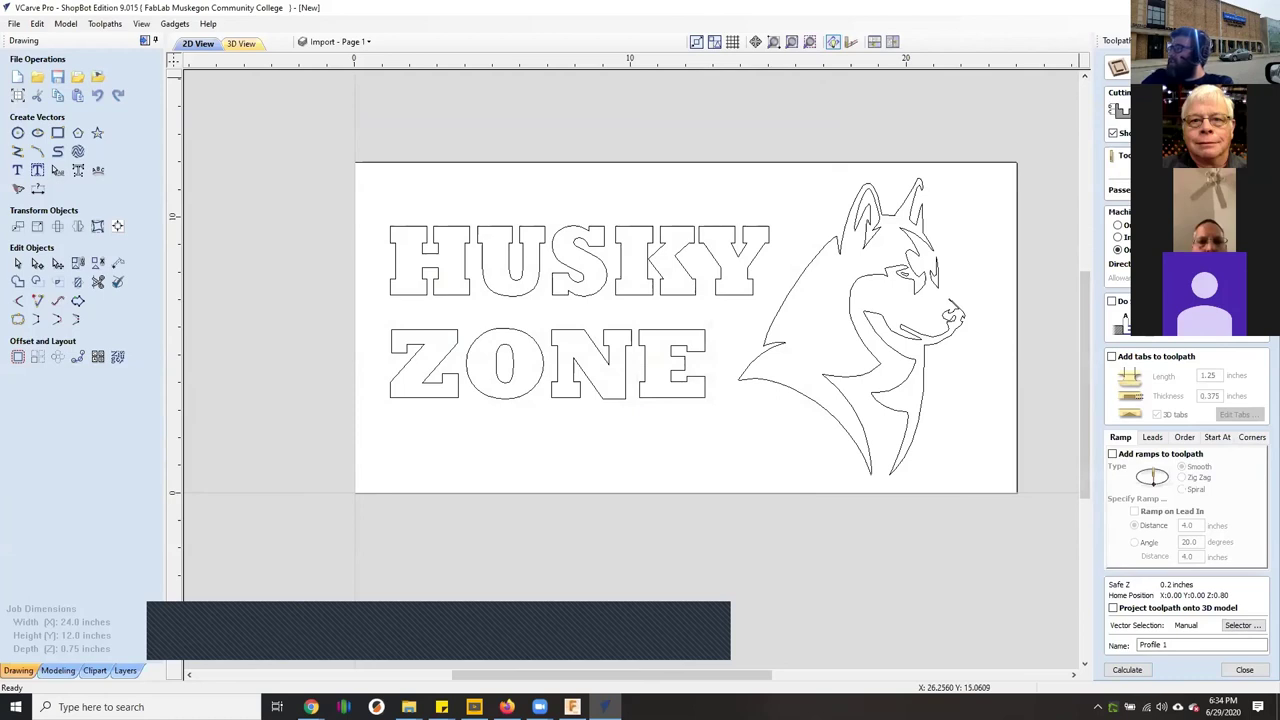
Calculate the profile toolpath with the HUSKY ZONE text selected and preview all toolpaths on the board
{"action": "left_click", "coordinate": [1146, 671]}
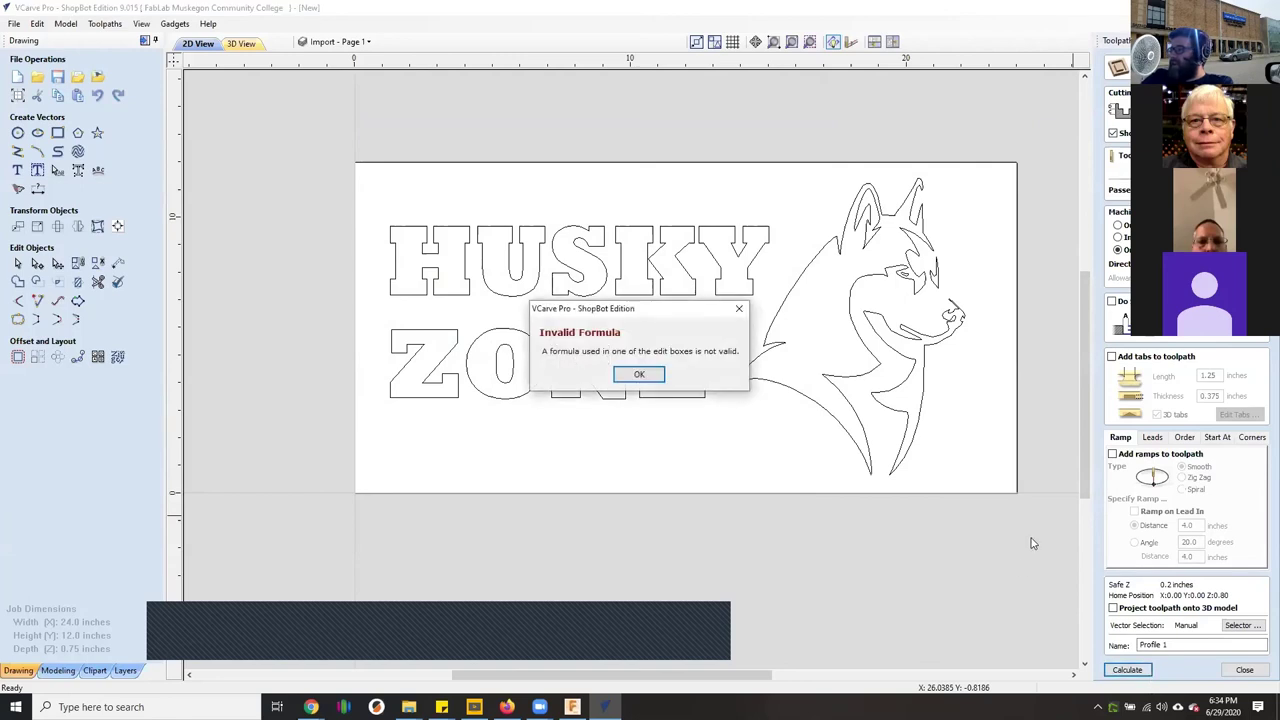
{"action": "left_click", "coordinate": [639, 374]}
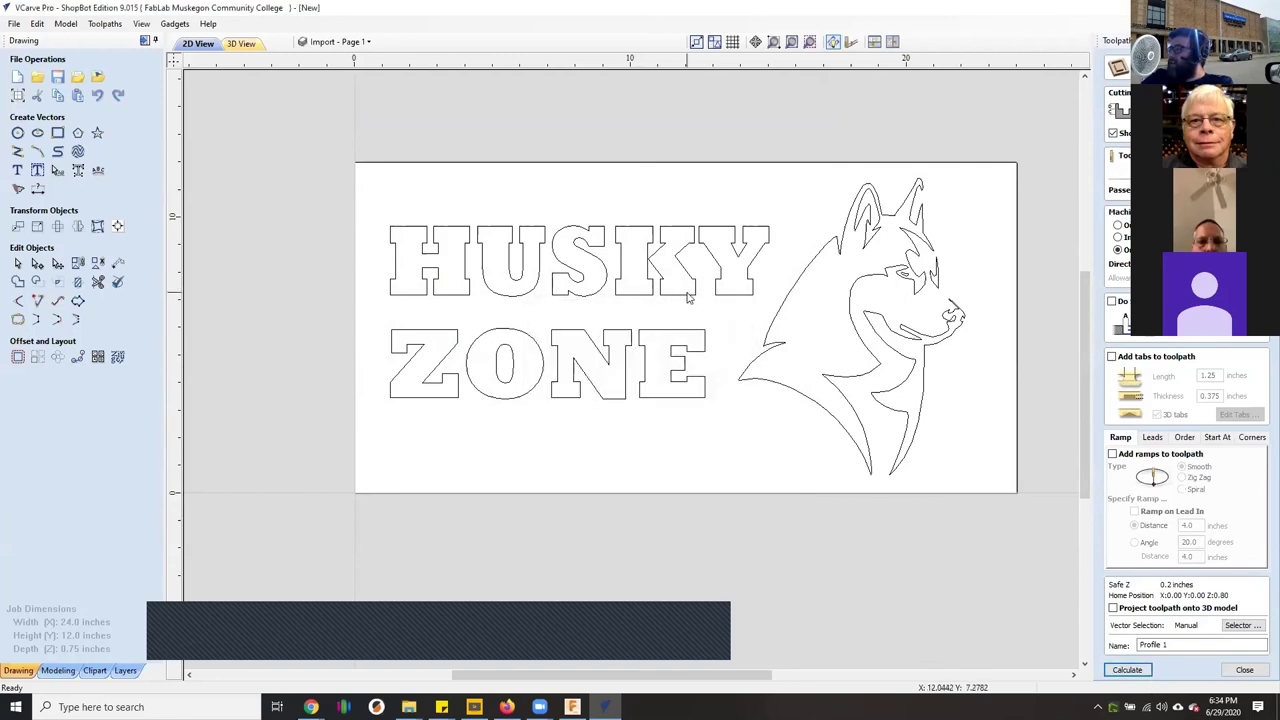
{"action": "left_click", "coordinate": [690, 296]}
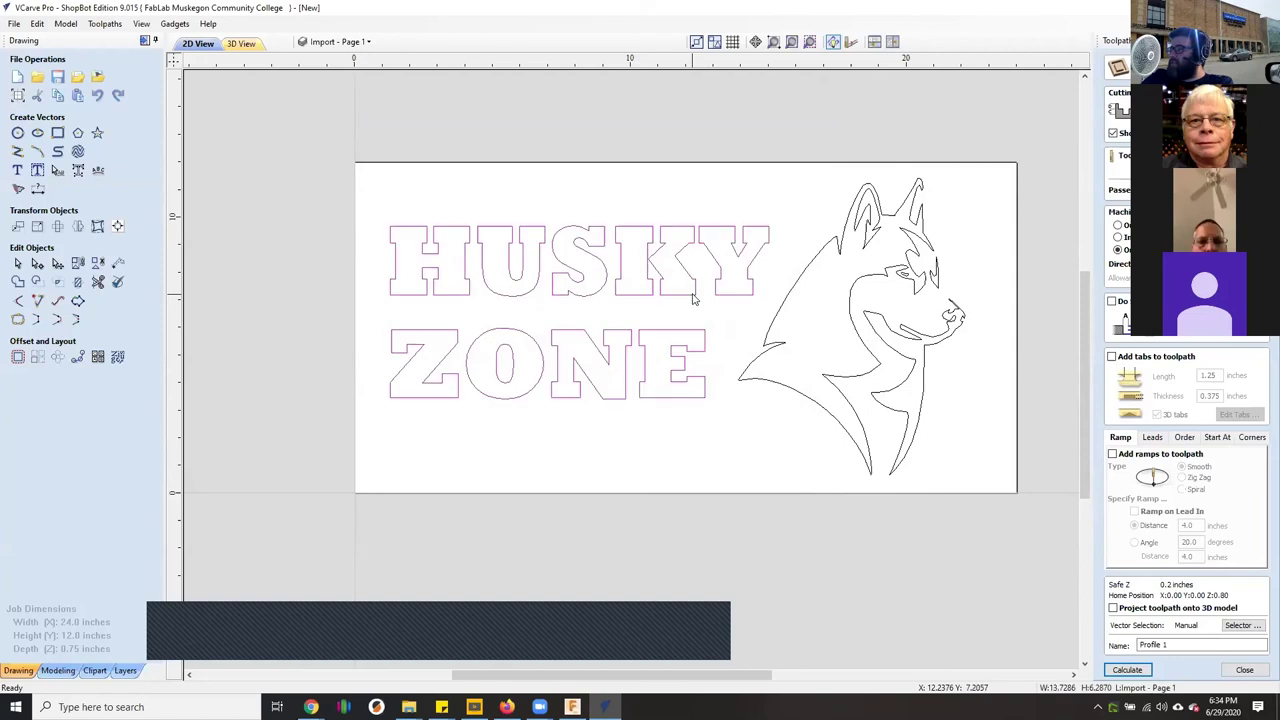
{"action": "left_click", "coordinate": [1127, 669]}
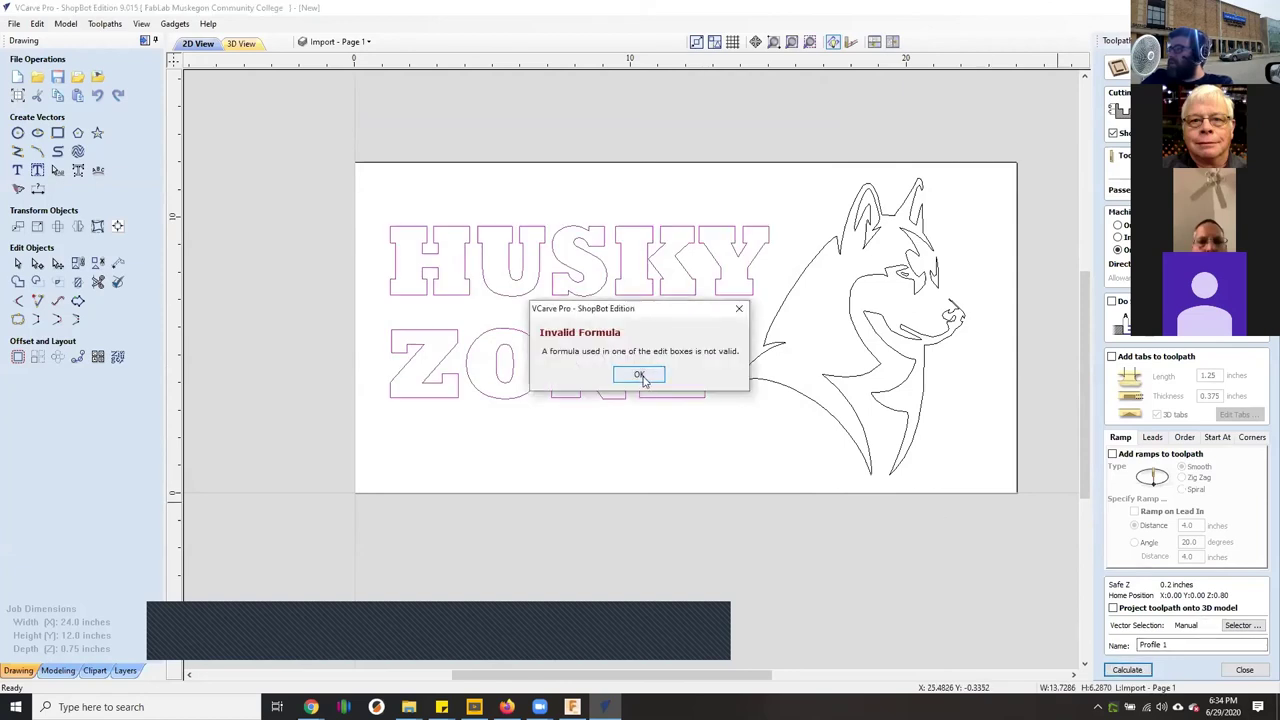
{"action": "left_click", "coordinate": [641, 375]}
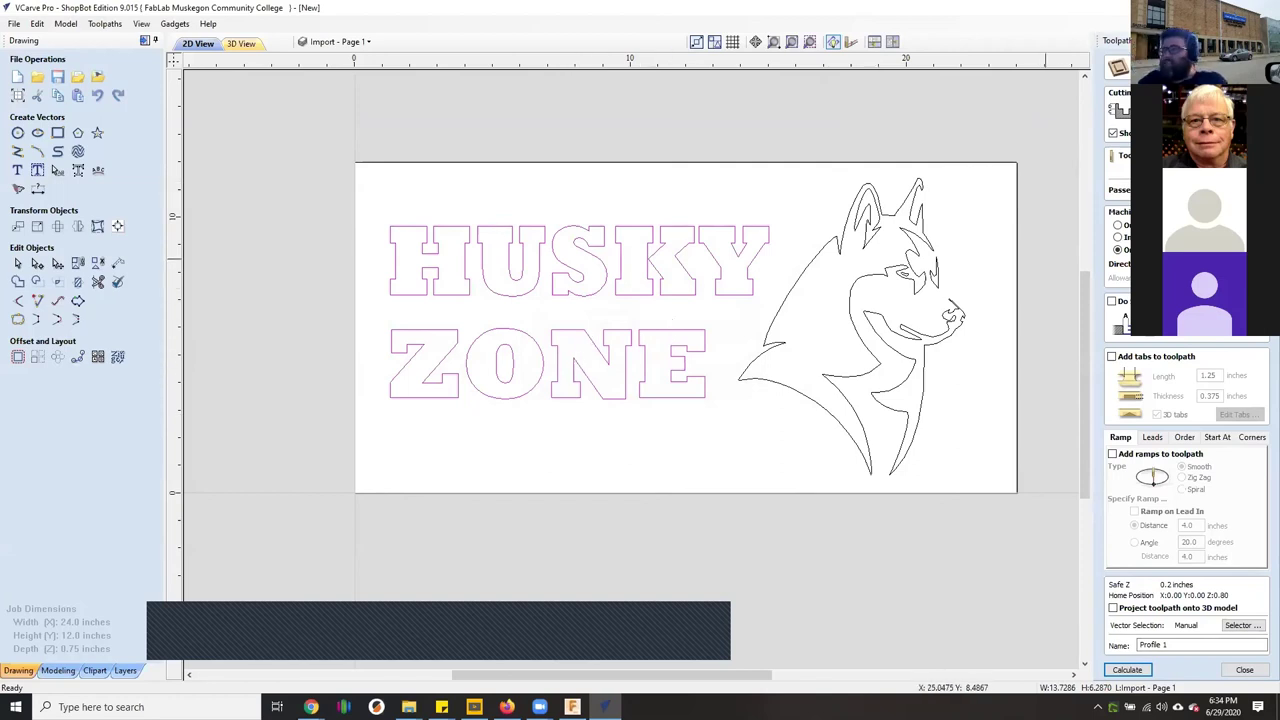
{"action": "left_click", "coordinate": [1127, 669]}
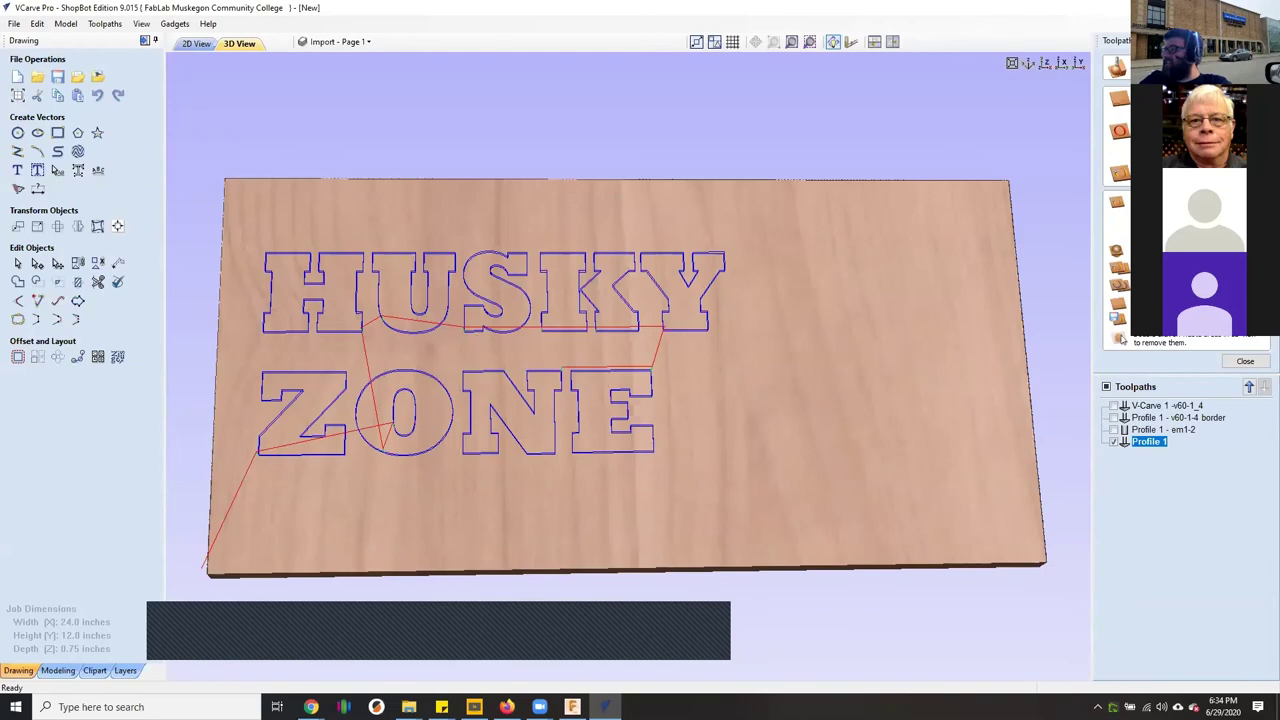
{"action": "left_click", "coordinate": [1196, 267]}
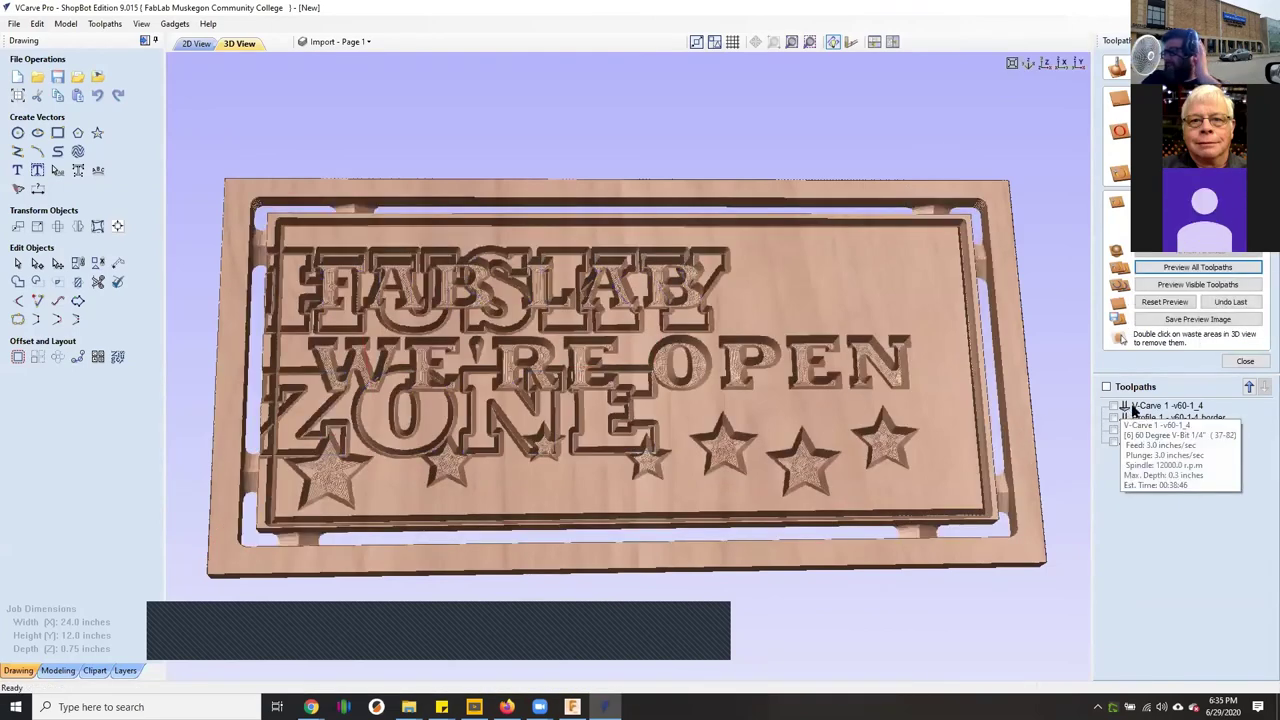
Delete the old sign's toolpaths: Profile 1 - em1-2, Profile 1 - v60-1-4 border and V-Carve 1 -v60-1_4
{"action": "left_click", "coordinate": [1134, 409]}
{"action": "left_click", "coordinate": [1147, 431]}
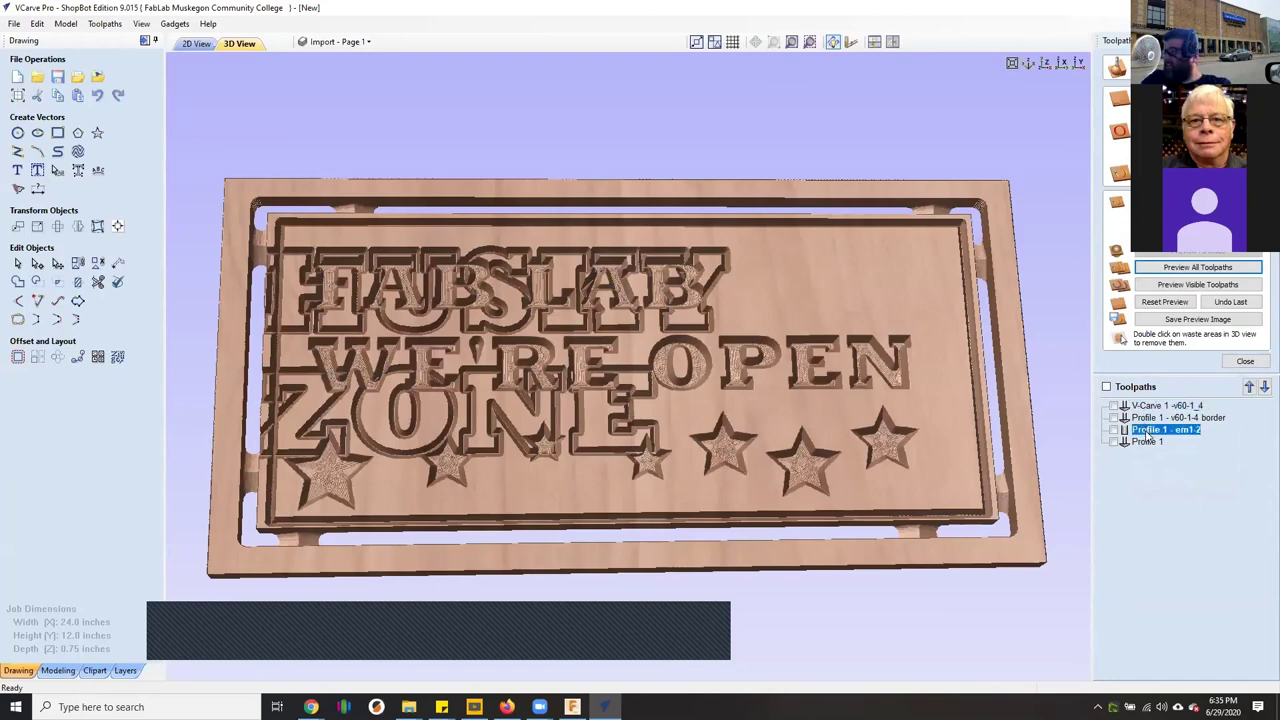
{"action": "right_click", "coordinate": [1150, 431]}
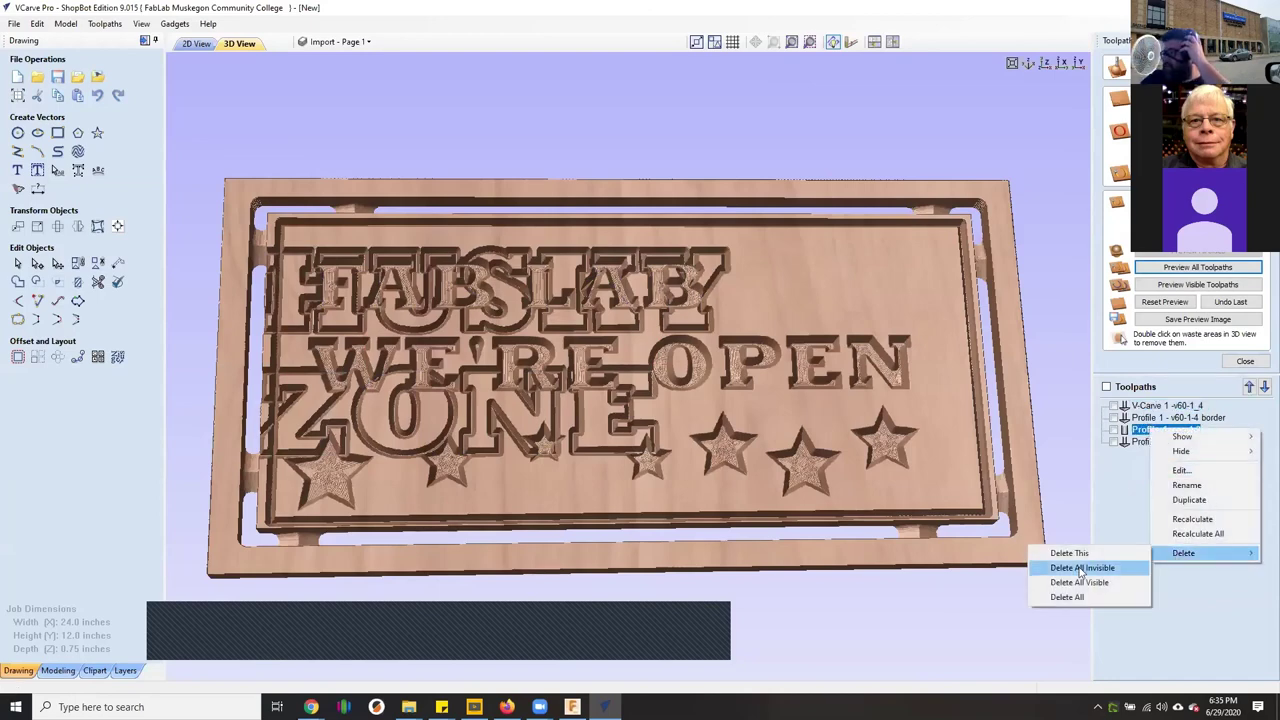
{"action": "left_click", "coordinate": [1068, 553]}
{"action": "left_click", "coordinate": [1187, 419]}
{"action": "right_click", "coordinate": [1187, 424]}
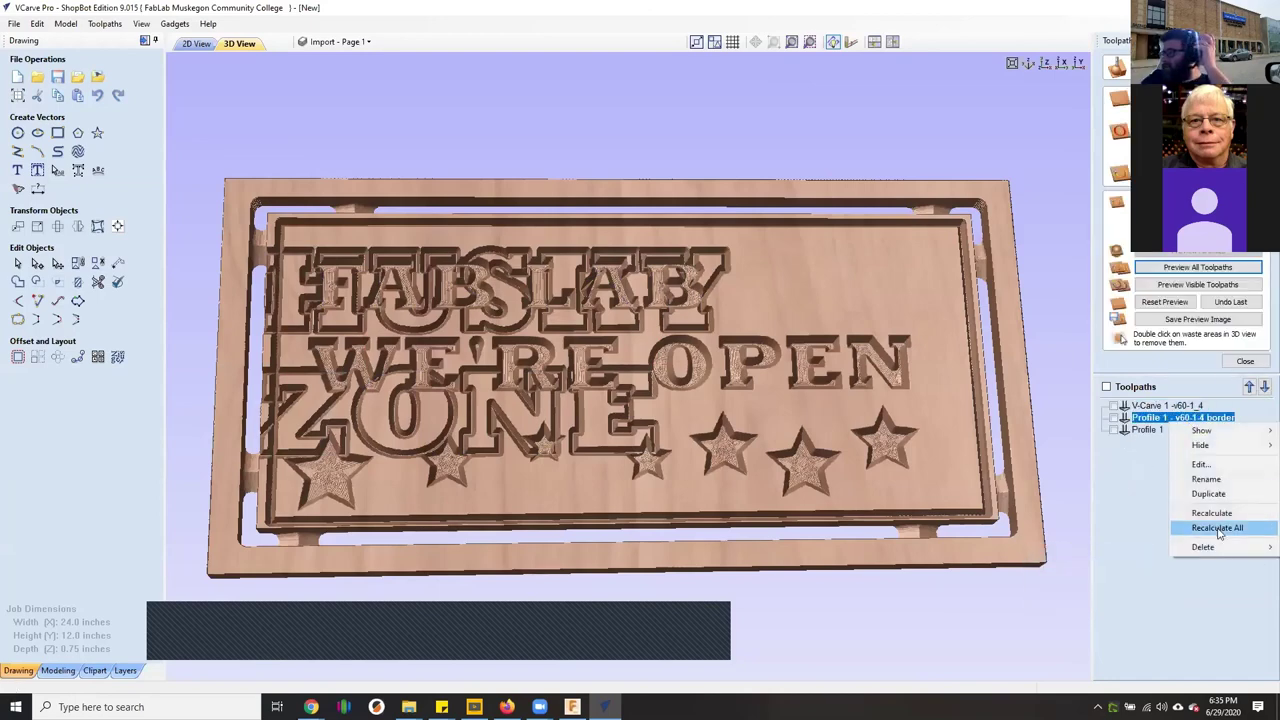
{"action": "mouse_move", "coordinate": [1213, 552]}
{"action": "left_click", "coordinate": [1090, 547]}
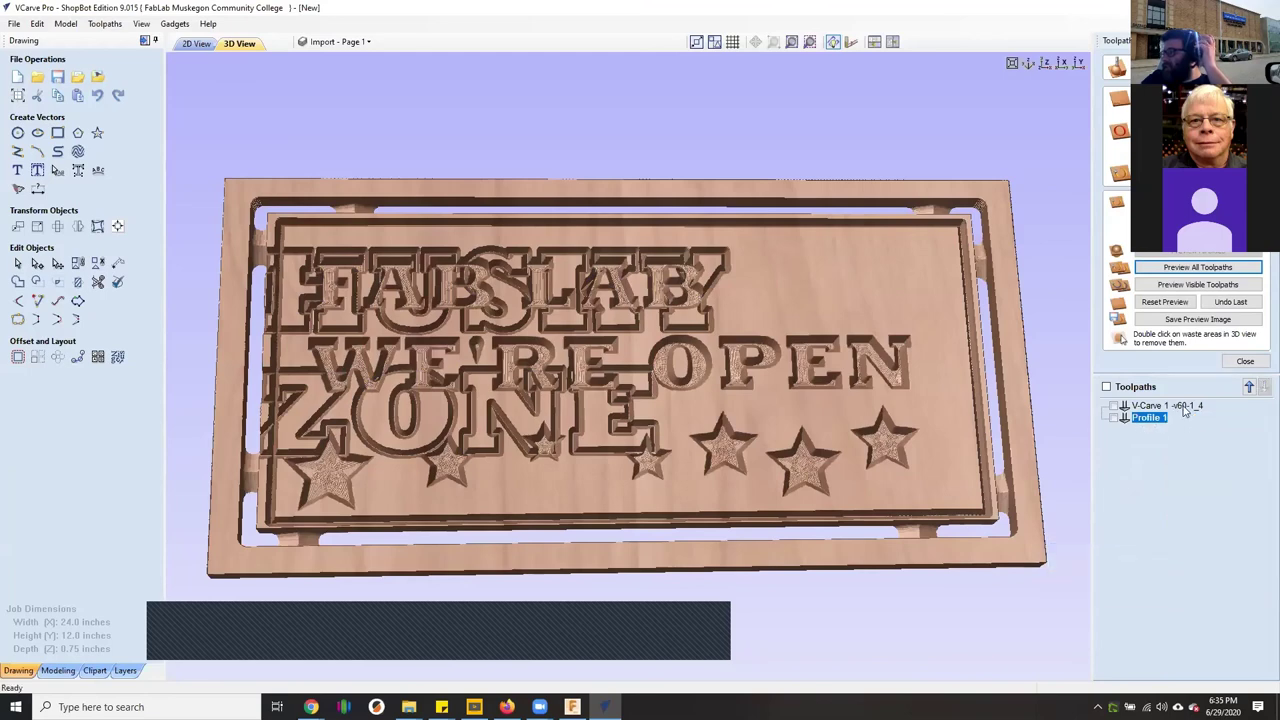
{"action": "right_click", "coordinate": [1188, 406]}
{"action": "mouse_move", "coordinate": [1216, 533]}
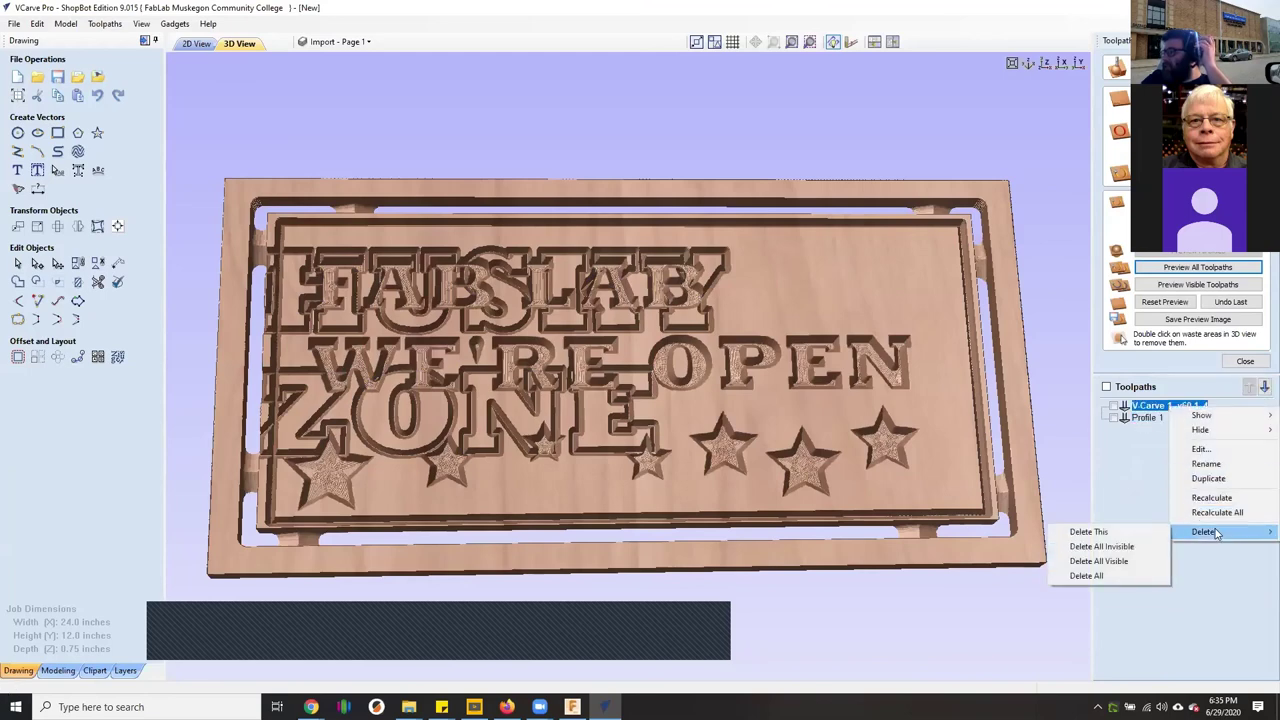
{"action": "left_click", "coordinate": [1088, 532]}
Reset the preview, simulate the remaining text toolpath and examine the carved letters up close and at an angle
{"action": "left_click", "coordinate": [1165, 301]}
{"action": "left_click", "coordinate": [1190, 267]}
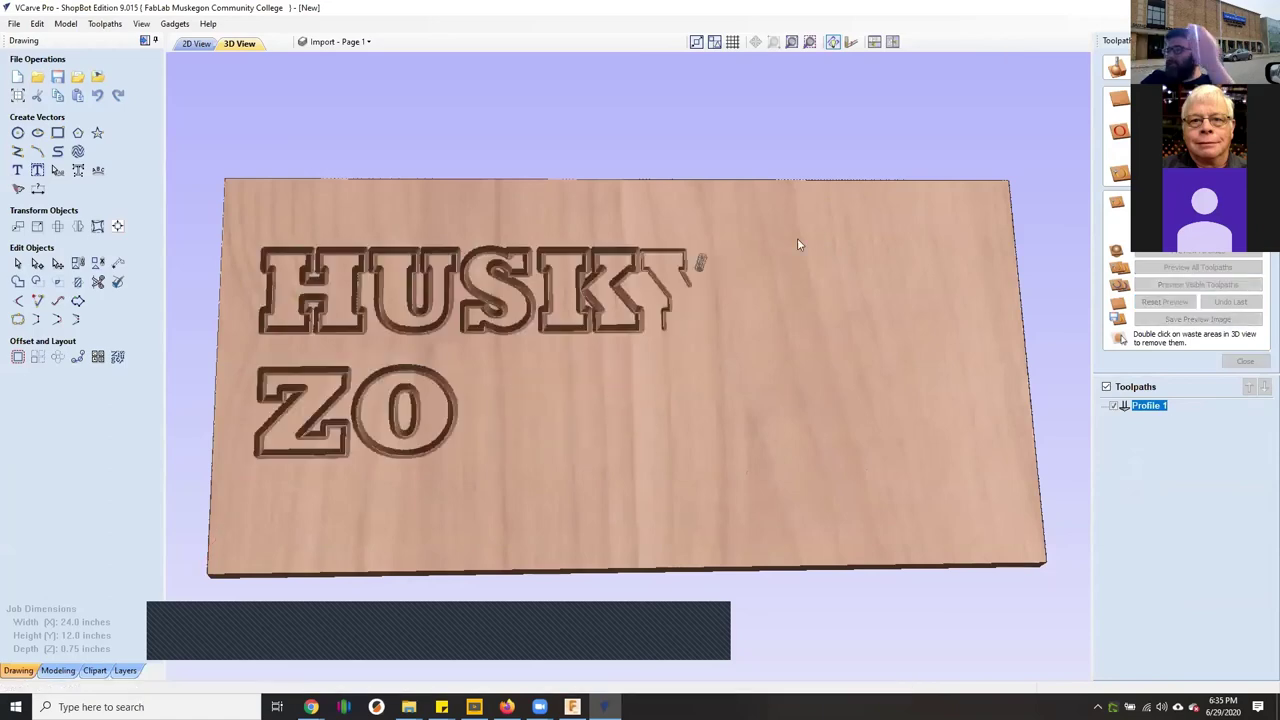
{"action": "scroll", "coordinate": [561, 326], "scroll_direction": "up", "scroll_amount": 5}
{"action": "scroll", "coordinate": [429, 226], "scroll_direction": "up", "scroll_amount": 2}
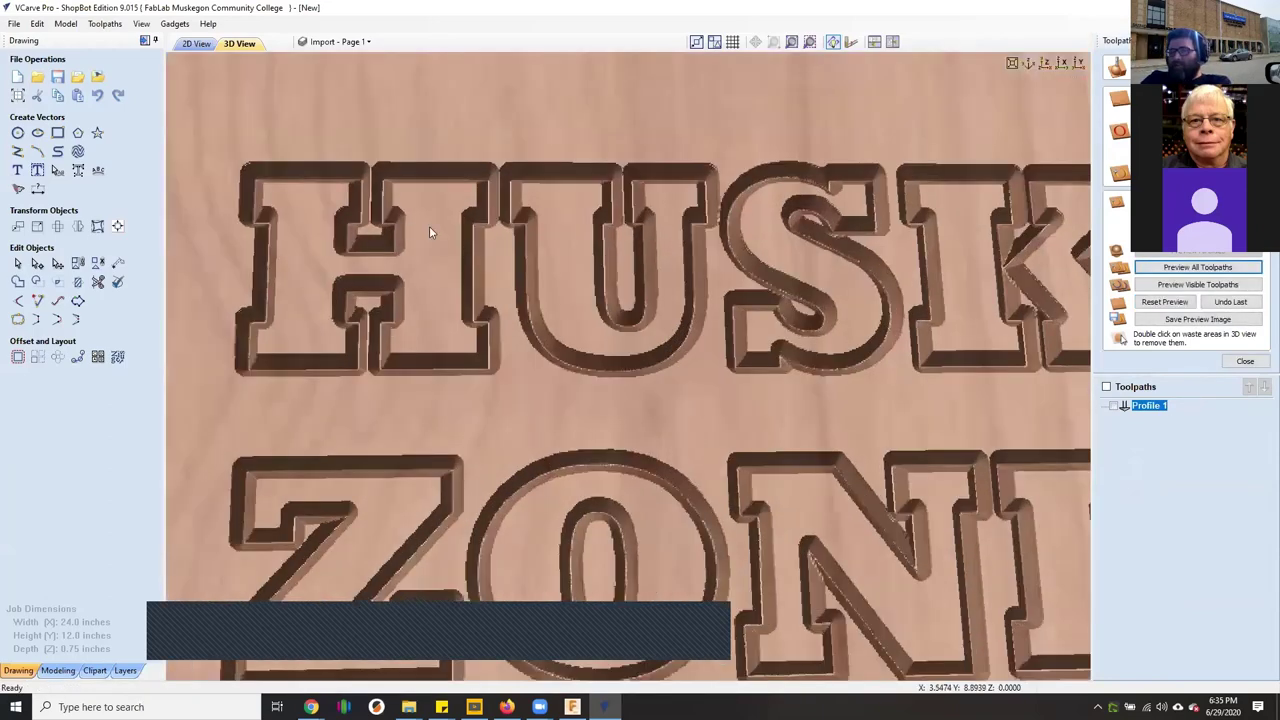
{"action": "scroll", "coordinate": [457, 266], "scroll_direction": "down", "scroll_amount": 5}
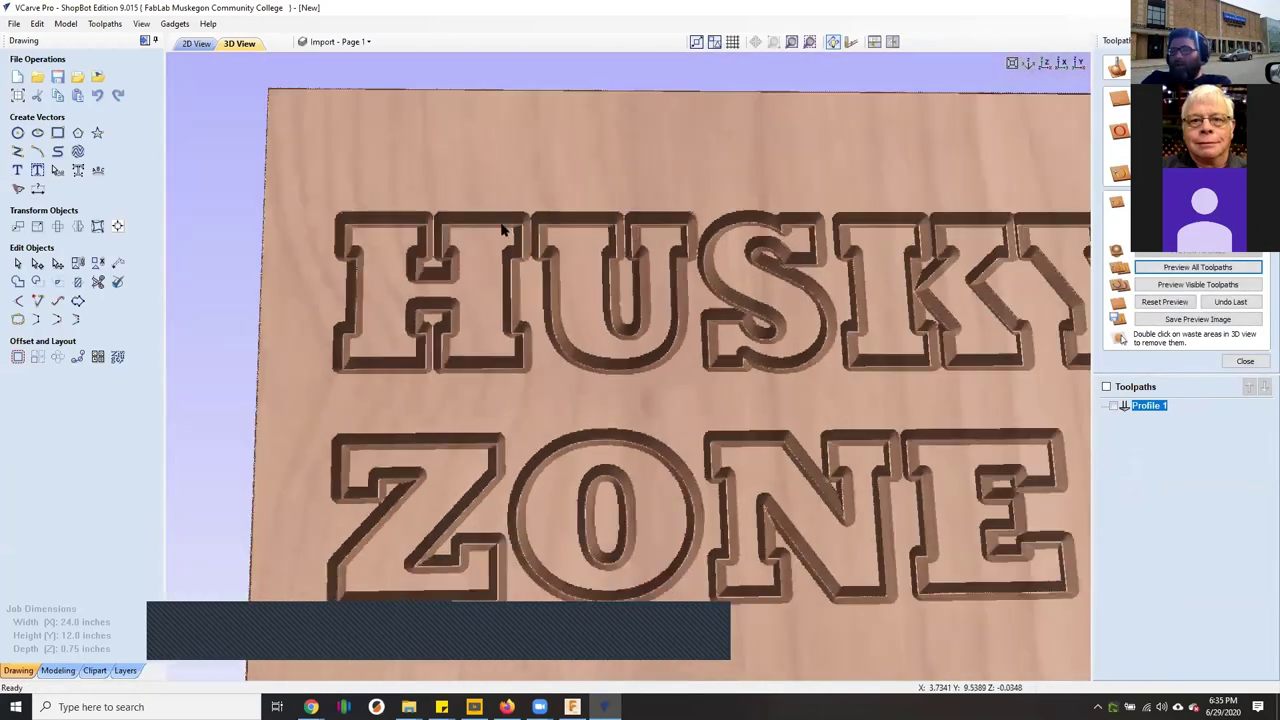
{"action": "scroll", "coordinate": [575, 338], "scroll_direction": "down", "scroll_amount": 3}
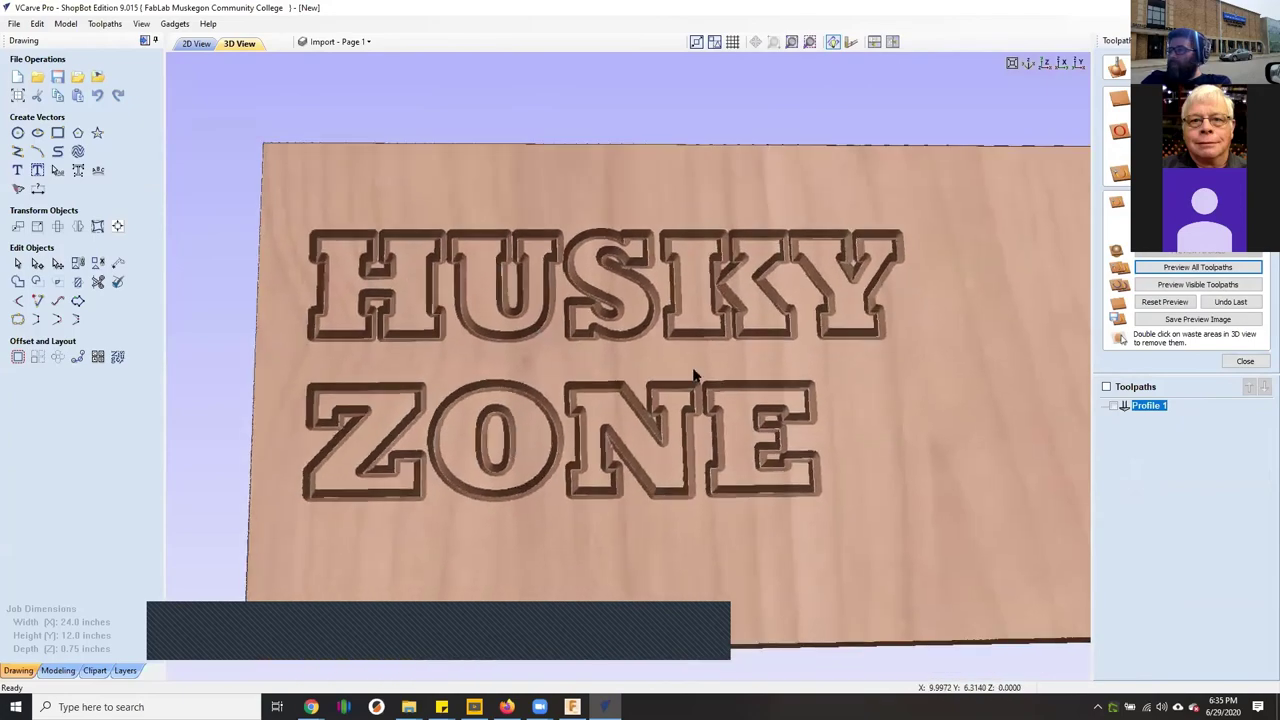
{"action": "left_click_drag", "start_coordinate": [790, 470], "coordinate": [517, 243]}
Return to the 2D view, select the husky vectors and close the toolpath preview form
{"action": "left_click", "coordinate": [221, 44]}
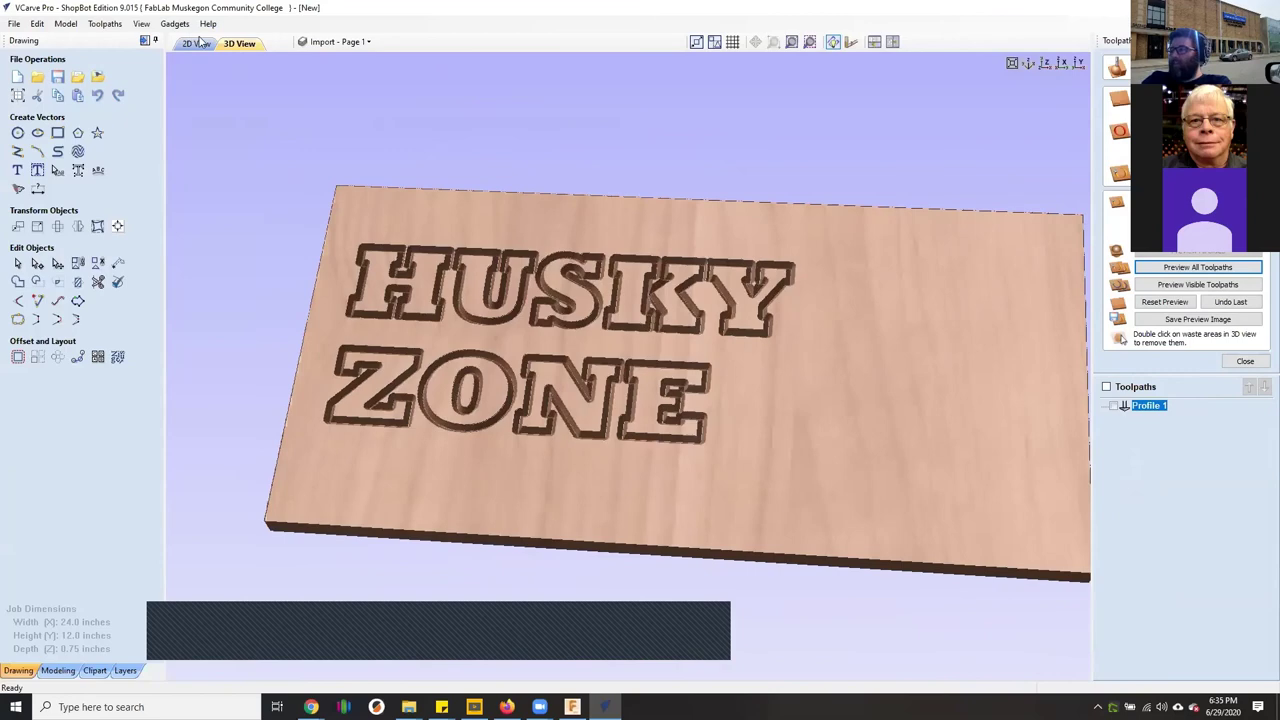
{"action": "left_click", "coordinate": [196, 44]}
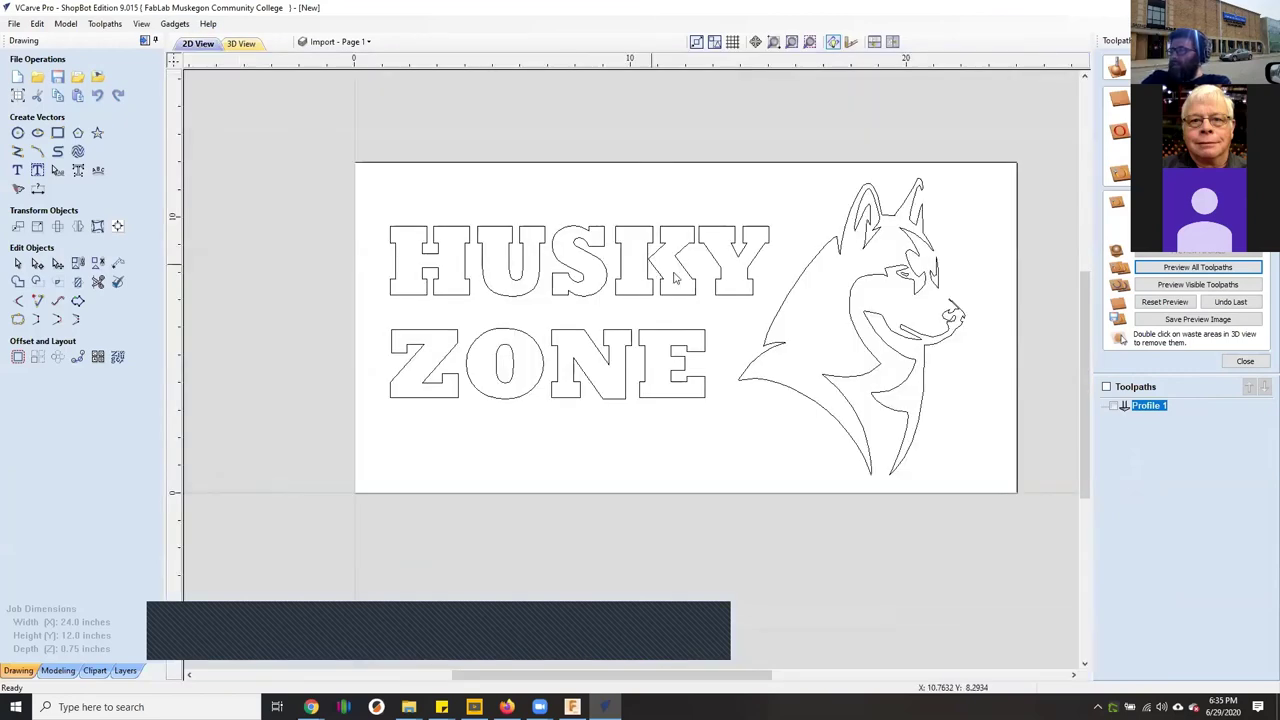
{"action": "left_click", "coordinate": [874, 218]}
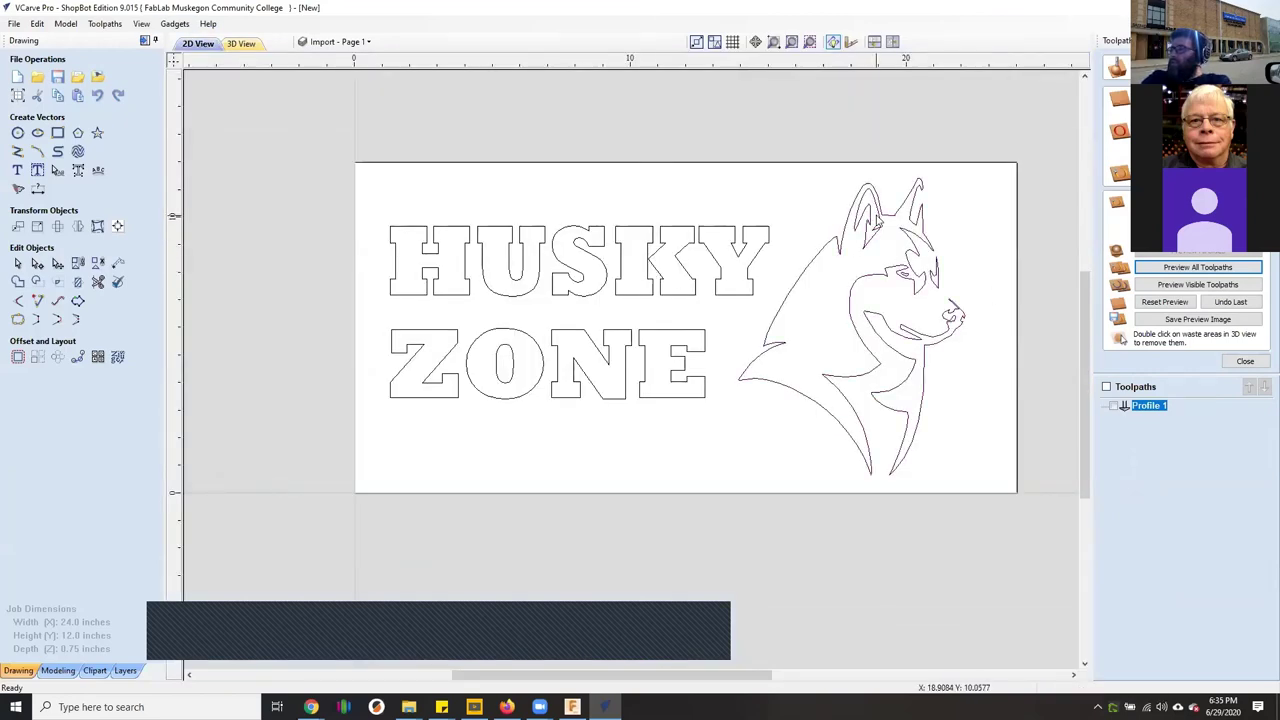
{"action": "left_click", "coordinate": [882, 210]}
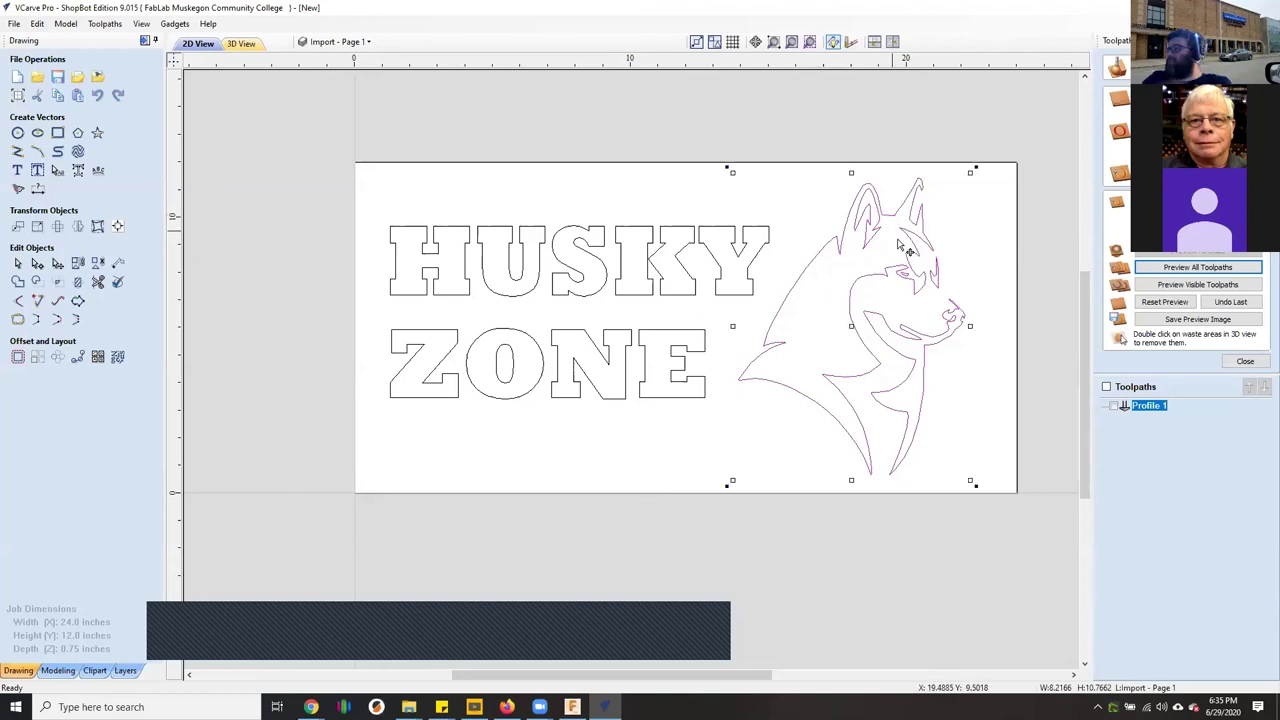
{"action": "left_click", "coordinate": [1246, 364]}
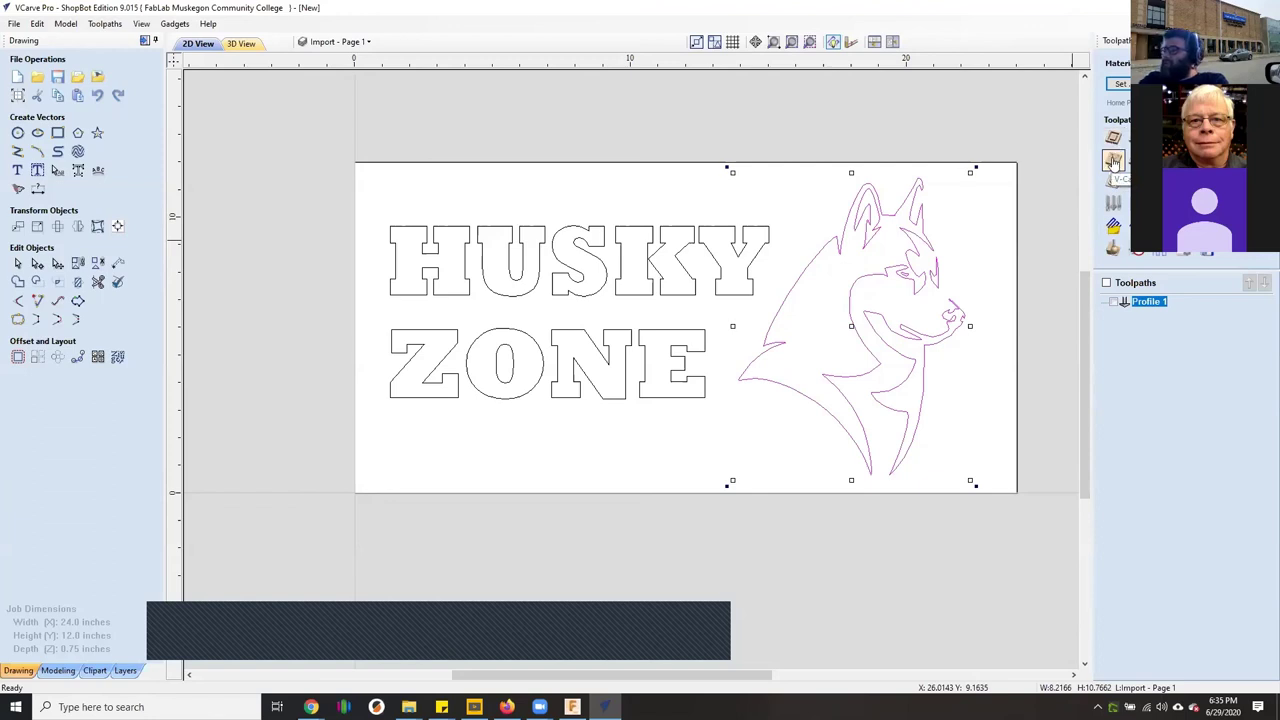
Calculate a profile toolpath for the selected husky vectors, machining on the line with climb direction
{"action": "left_click", "coordinate": [1113, 138]}
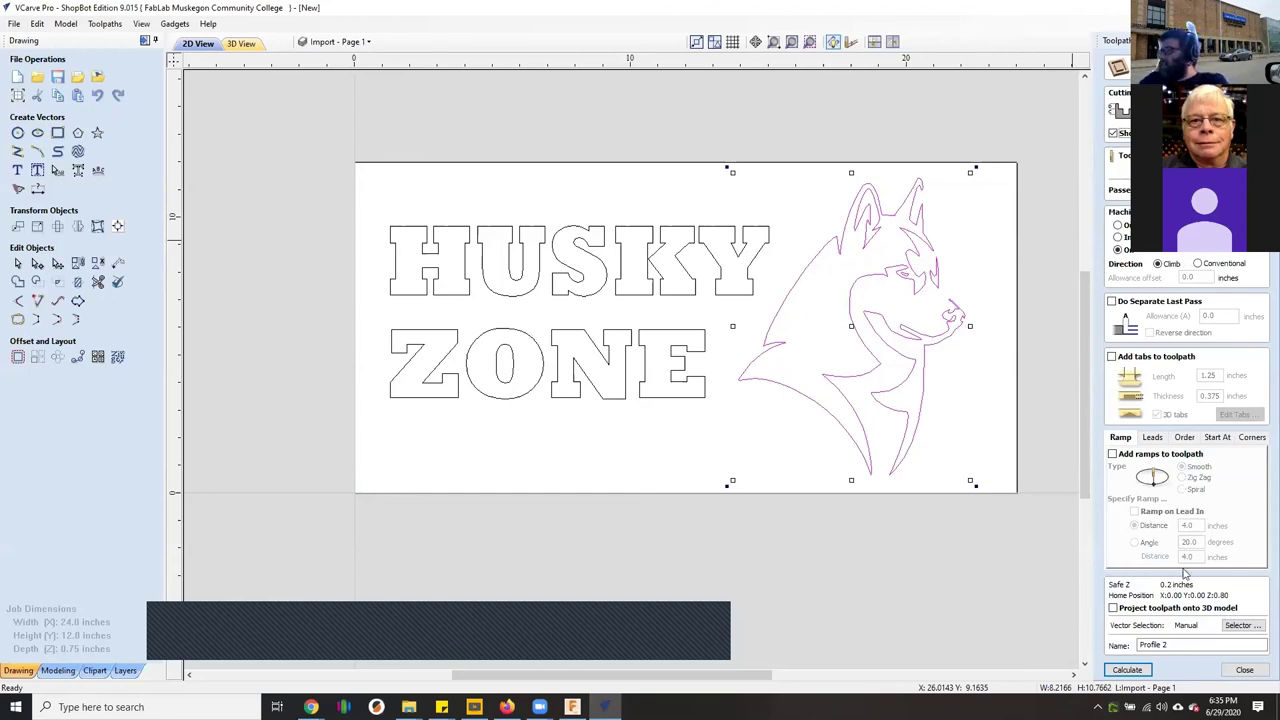
{"action": "left_click", "coordinate": [1128, 669]}
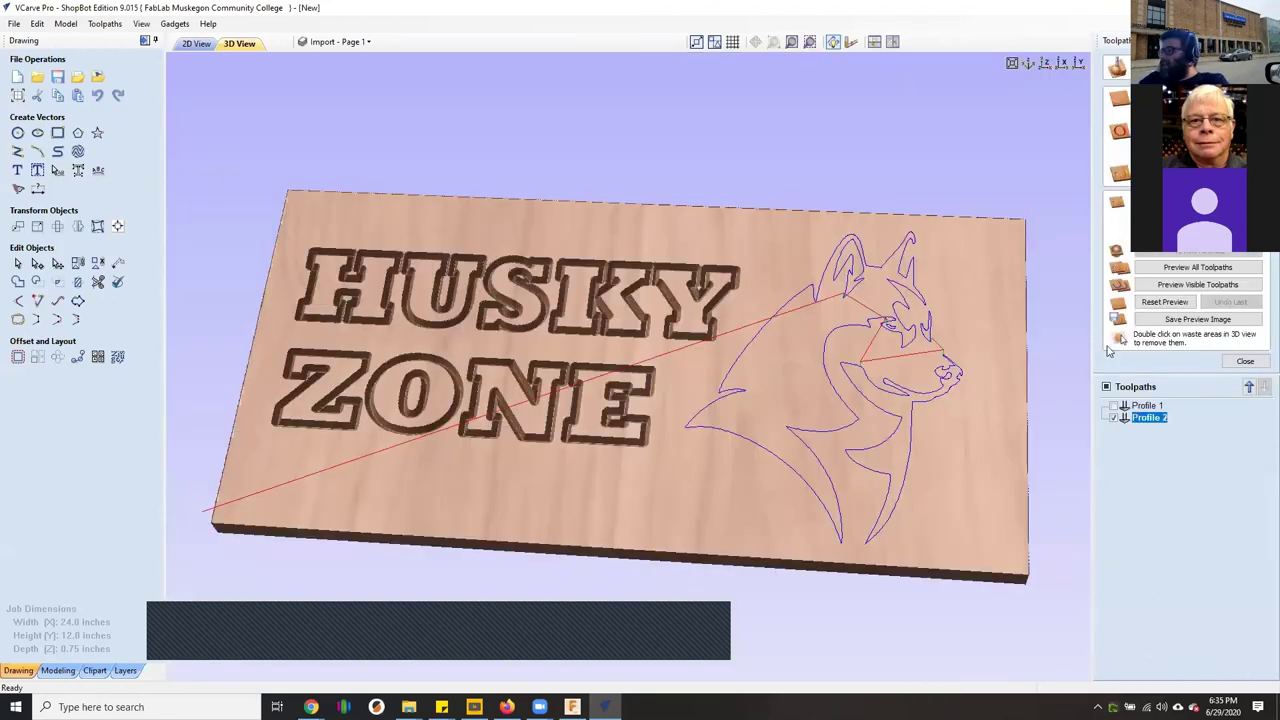
Reset the preview, simulate all toolpaths together and examine the carved text and husky on the board
{"action": "left_click", "coordinate": [1197, 267]}
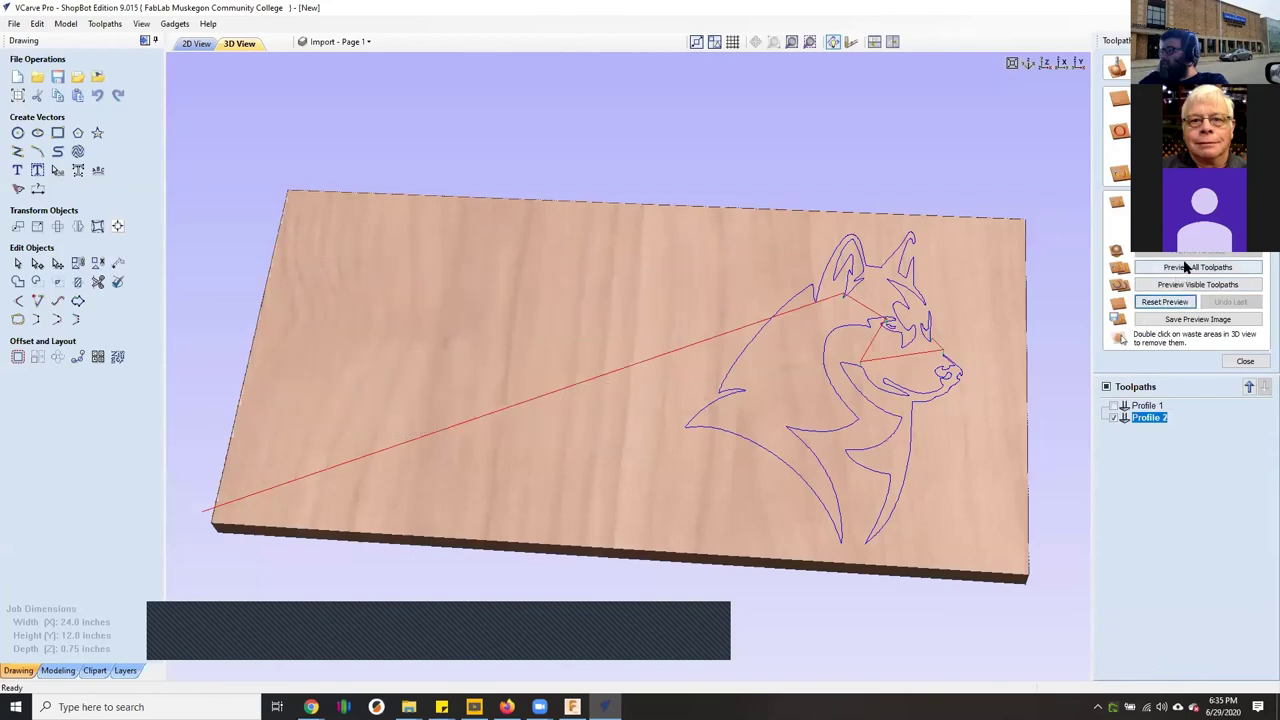
{"action": "scroll", "coordinate": [783, 298], "scroll_direction": "down", "scroll_amount": 3}
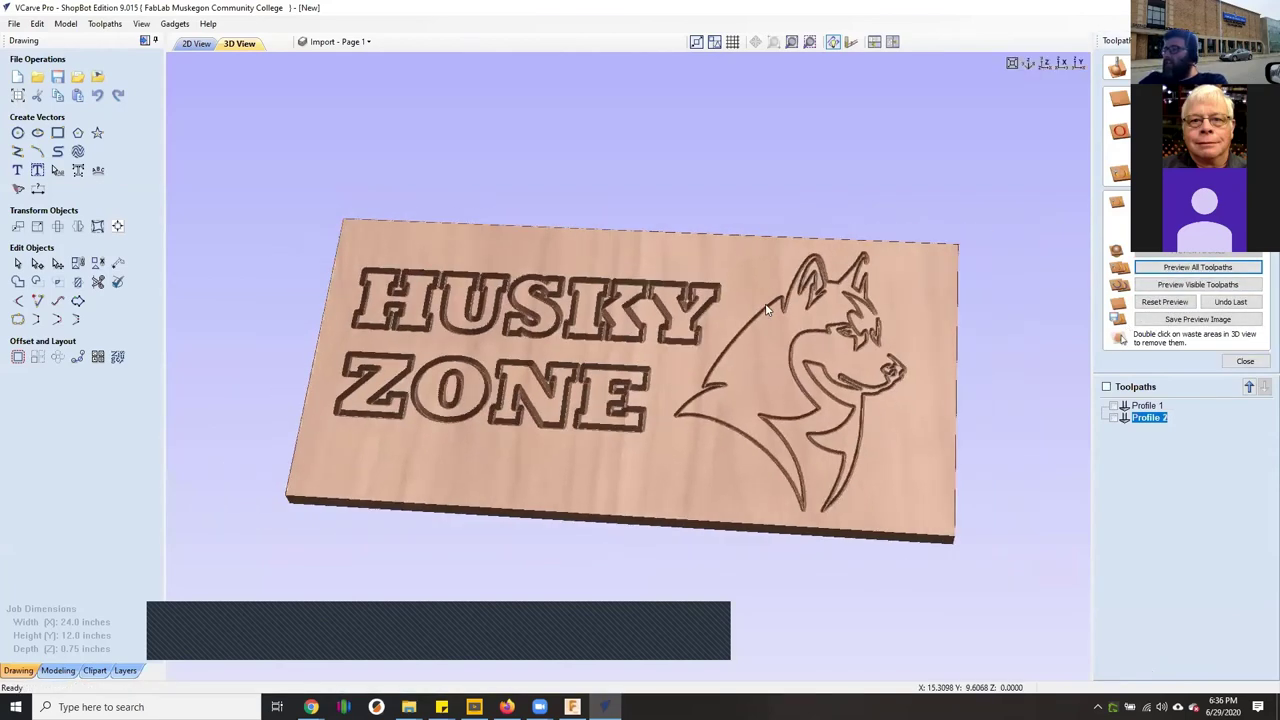
{"action": "scroll", "coordinate": [783, 298], "scroll_direction": "up", "scroll_amount": 3}
{"action": "left_click_drag", "start_coordinate": [788, 265], "coordinate": [827, 180]}
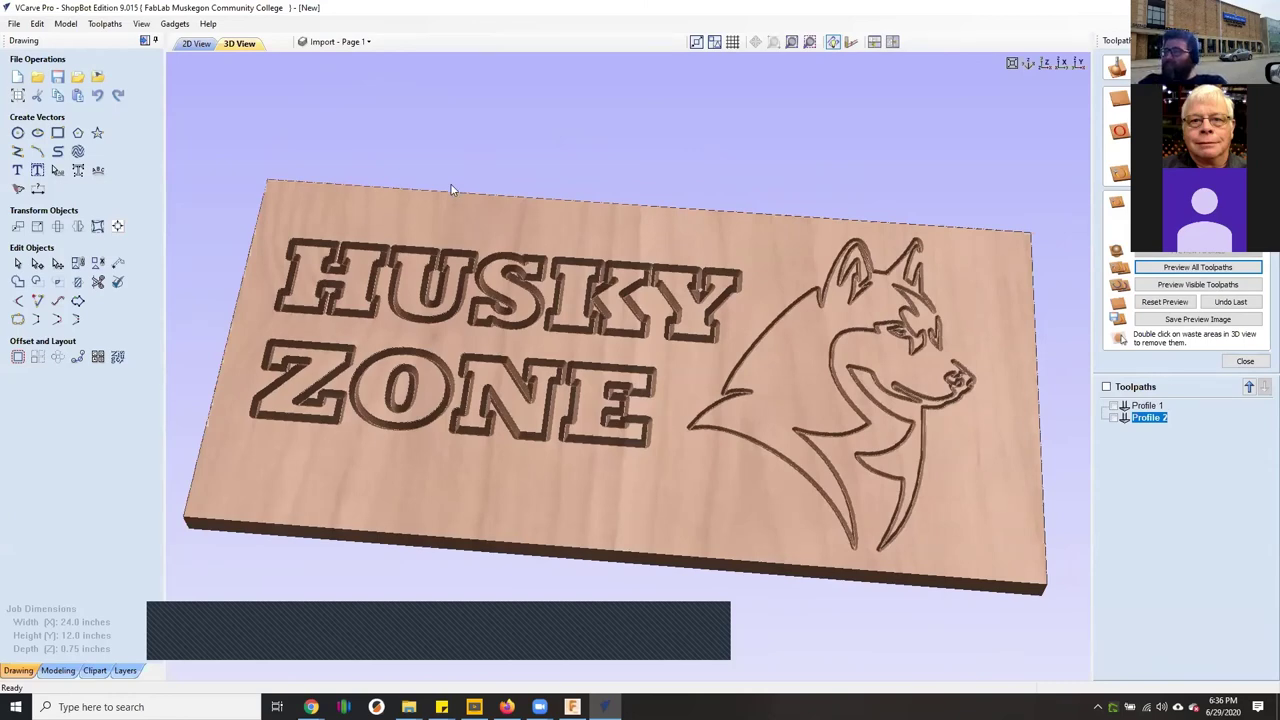
{"action": "left_click_drag", "start_coordinate": [451, 189], "coordinate": [431, 212]}
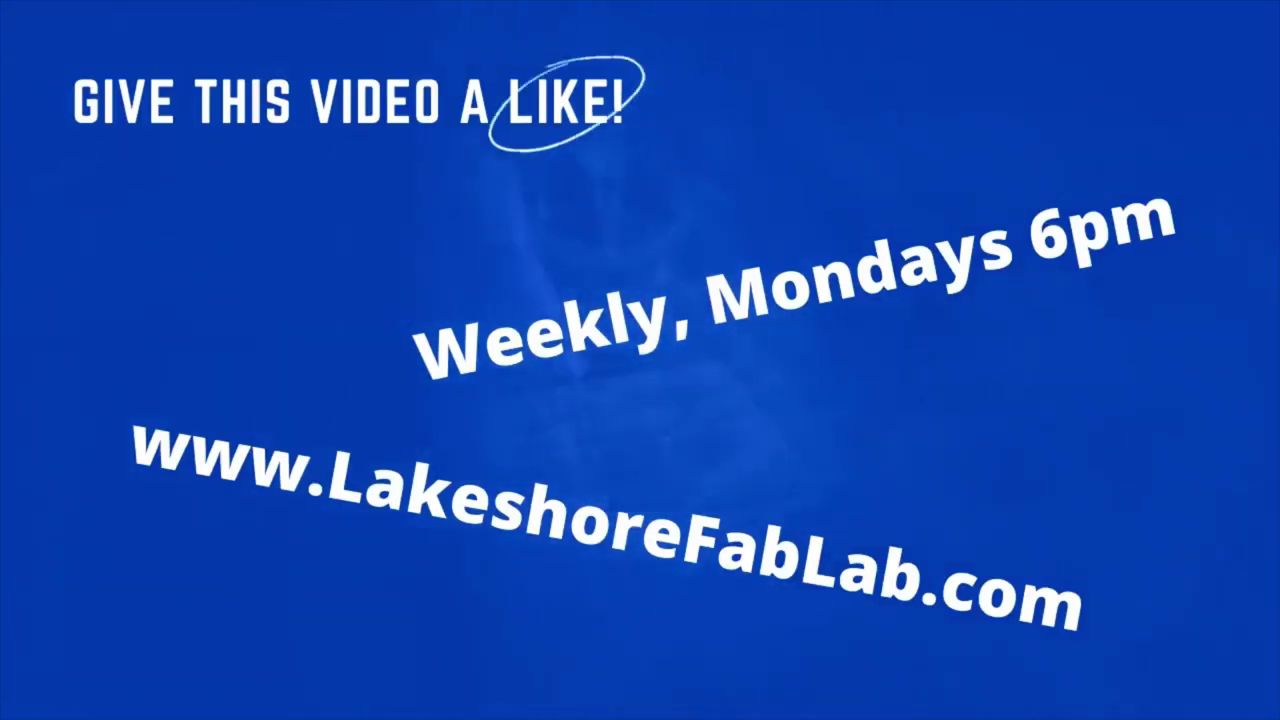